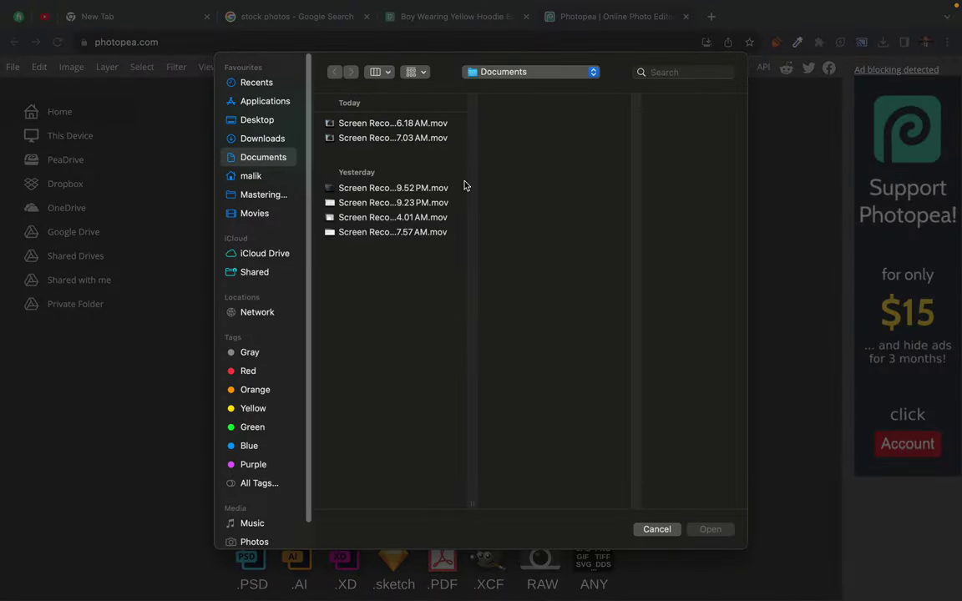
Try to open the Pexels photo of the boy in the yellow hoodie (3905792.jpg) from the Downloads folder.
left_click(376, 125)
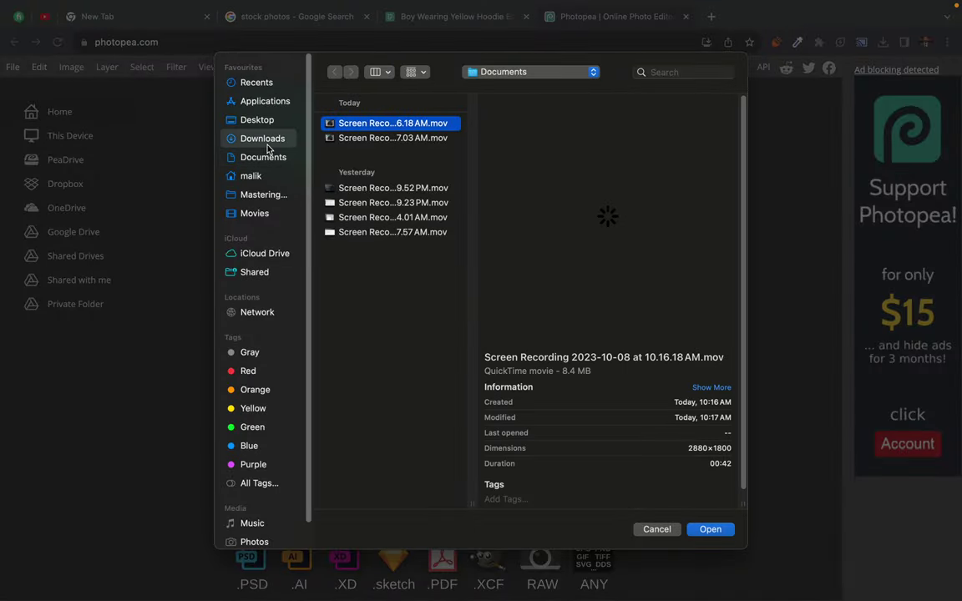
left_click(244, 137)
left_click(384, 125)
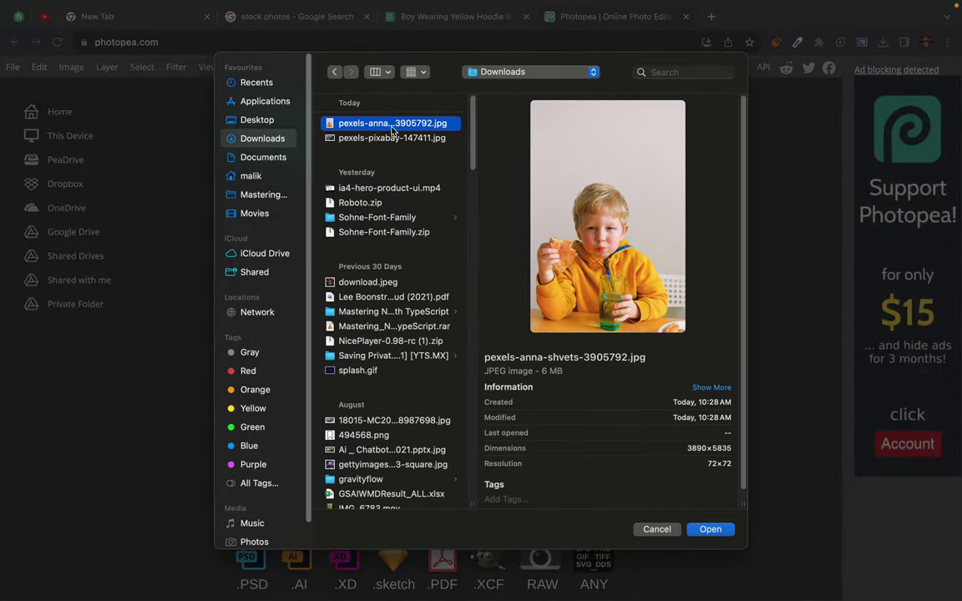
double_click(385, 125)
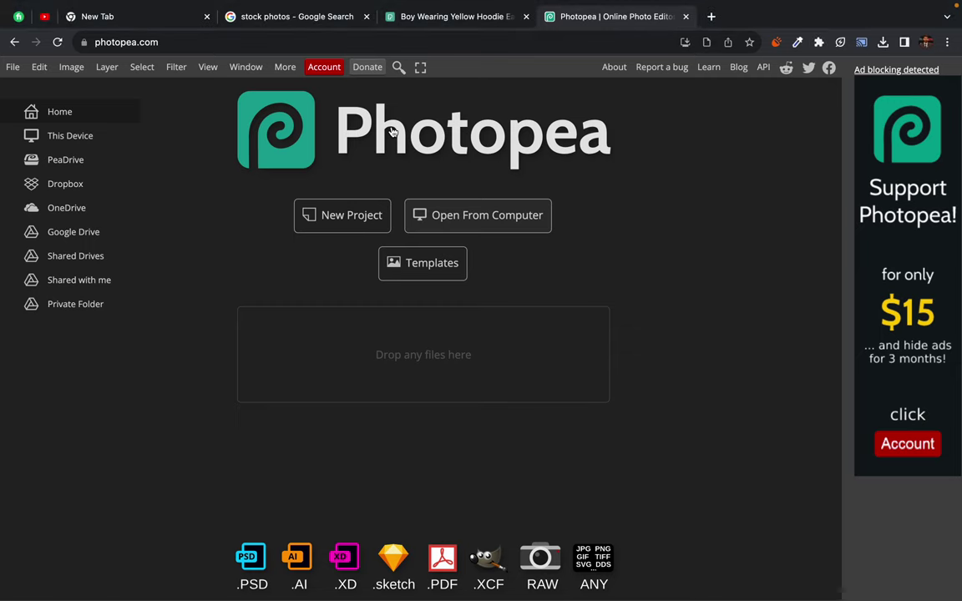
mouse_move(451, 5)
left_click(476, 216)
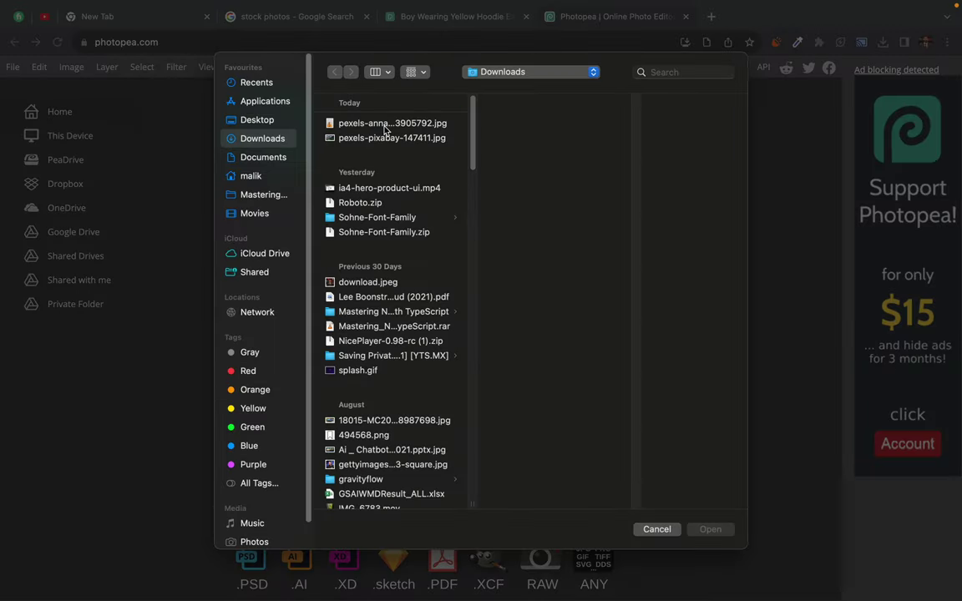
left_click(397, 126)
double_click(397, 125)
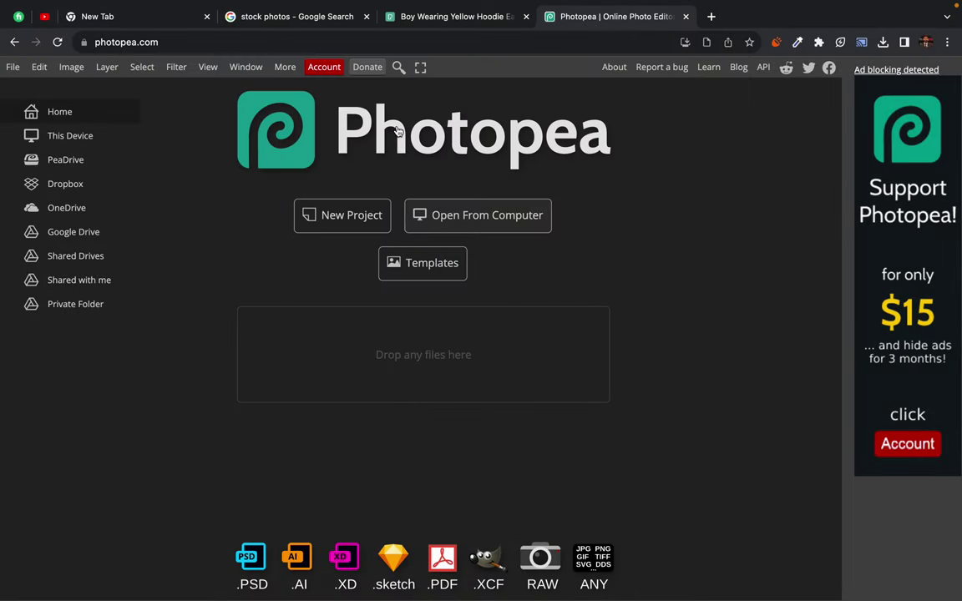
left_click(819, 43)
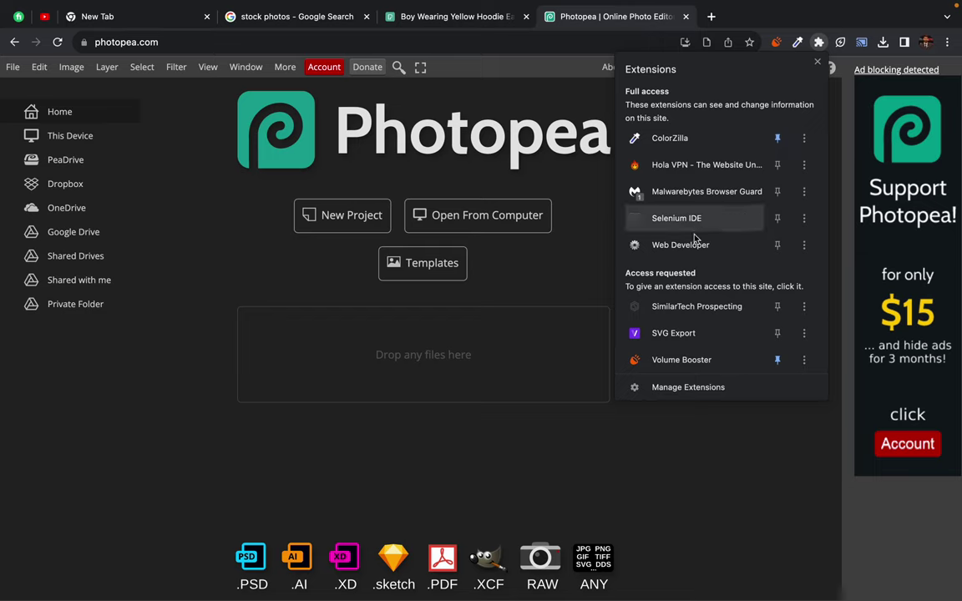
left_click(712, 196)
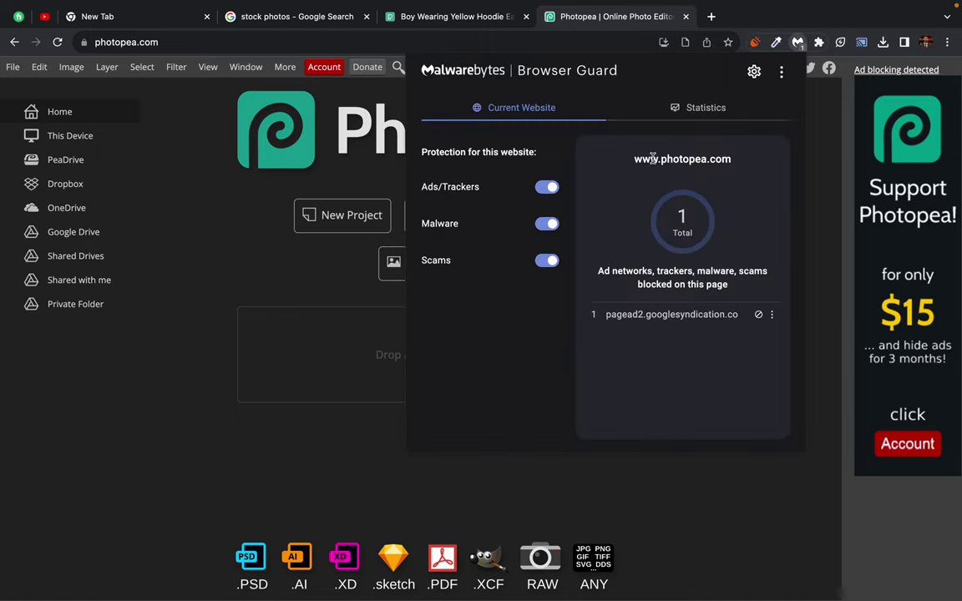
left_click_drag(647, 158, 711, 159)
left_click(748, 298)
left_click(545, 188)
left_click(279, 256)
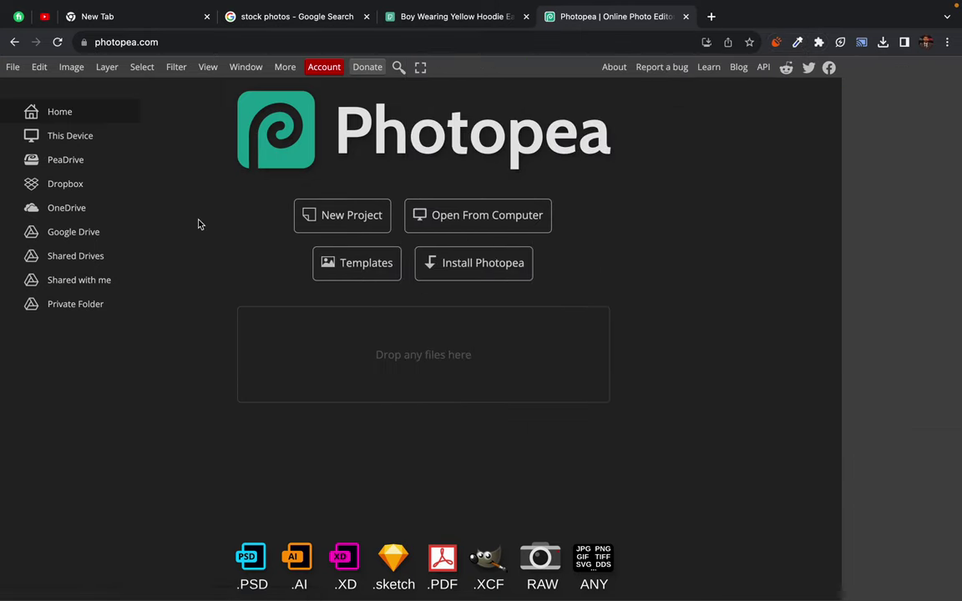
Open the yellow-hoodie boy photo from the computer's Downloads folder and check the Malwarebytes Browser Guard extension again.
left_click(452, 217)
double_click(392, 124)
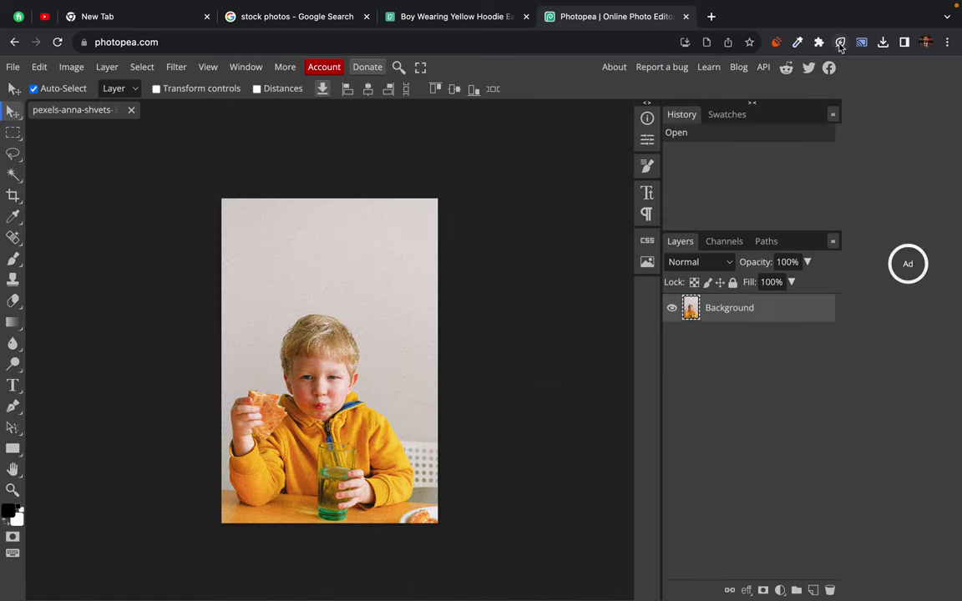
left_click(819, 41)
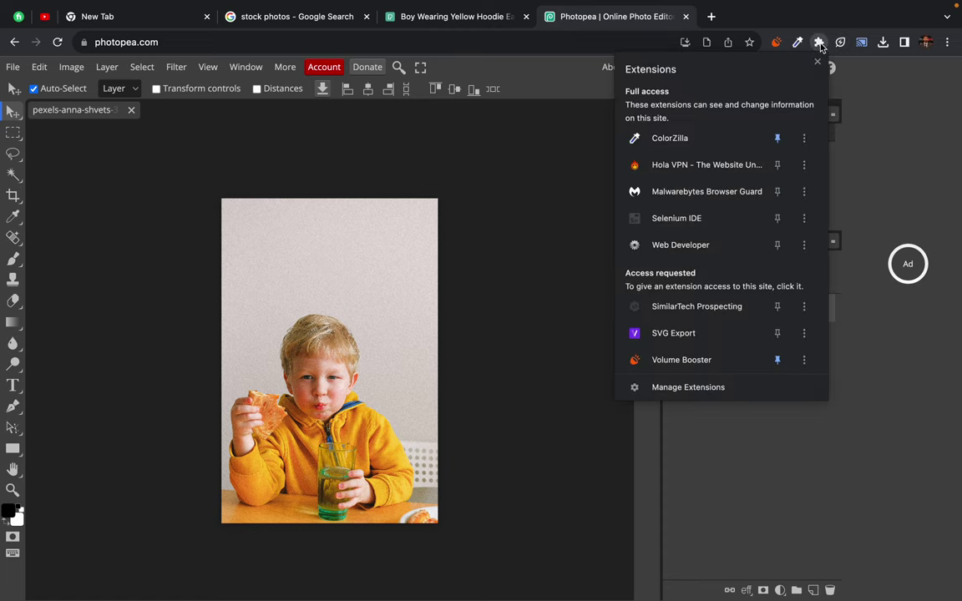
left_click(693, 199)
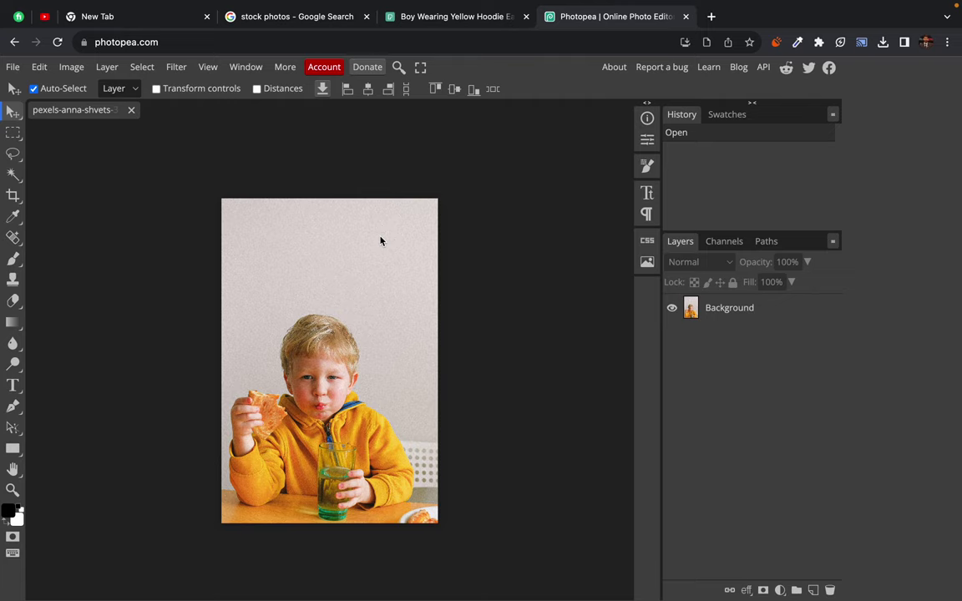
Set the Crop tool's aspect ratio to 1 : 1 and dismiss the initial crop frame without applying it.
left_click(13, 197)
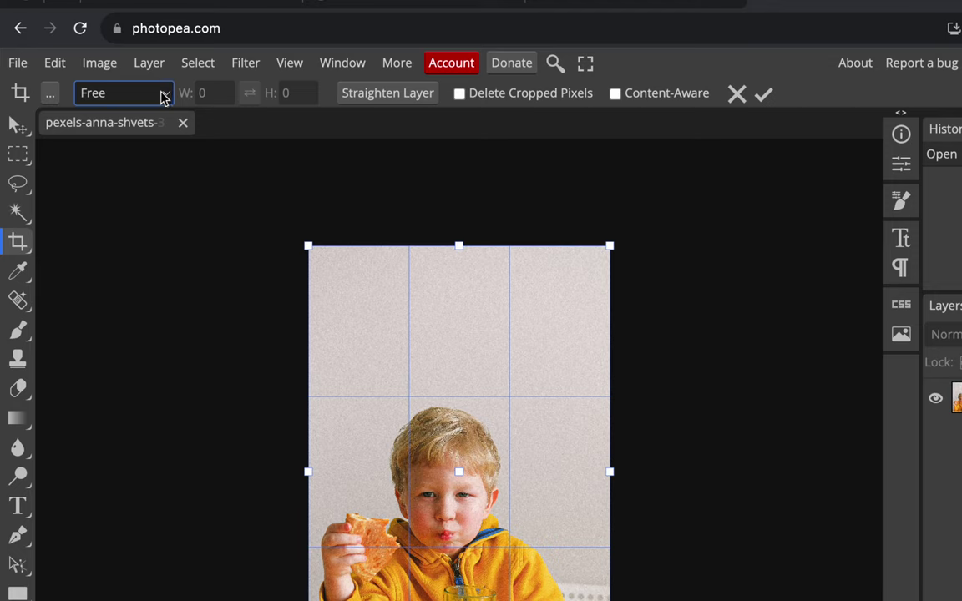
left_click(164, 96)
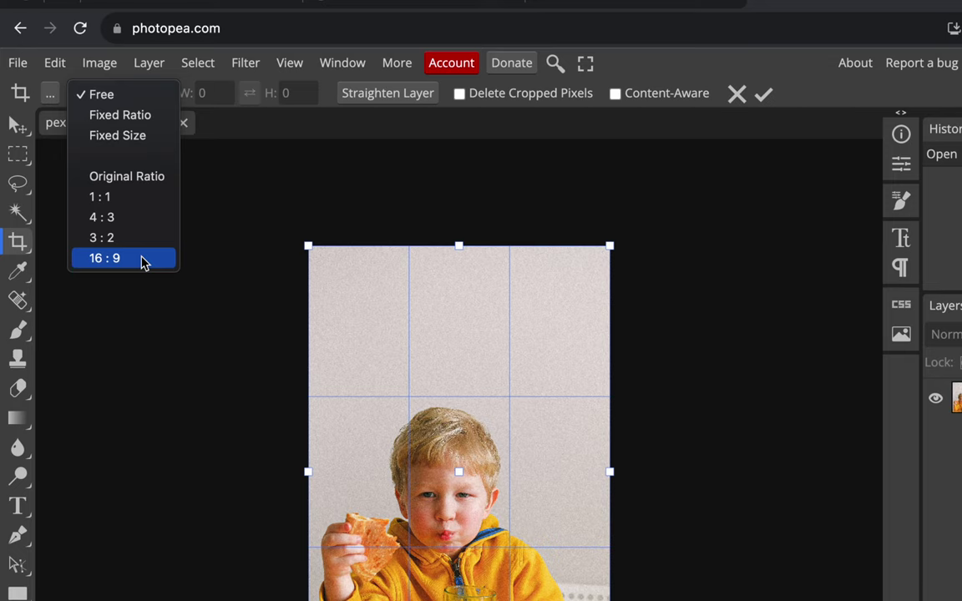
left_click(142, 199)
scroll(192, 330, "down", 5)
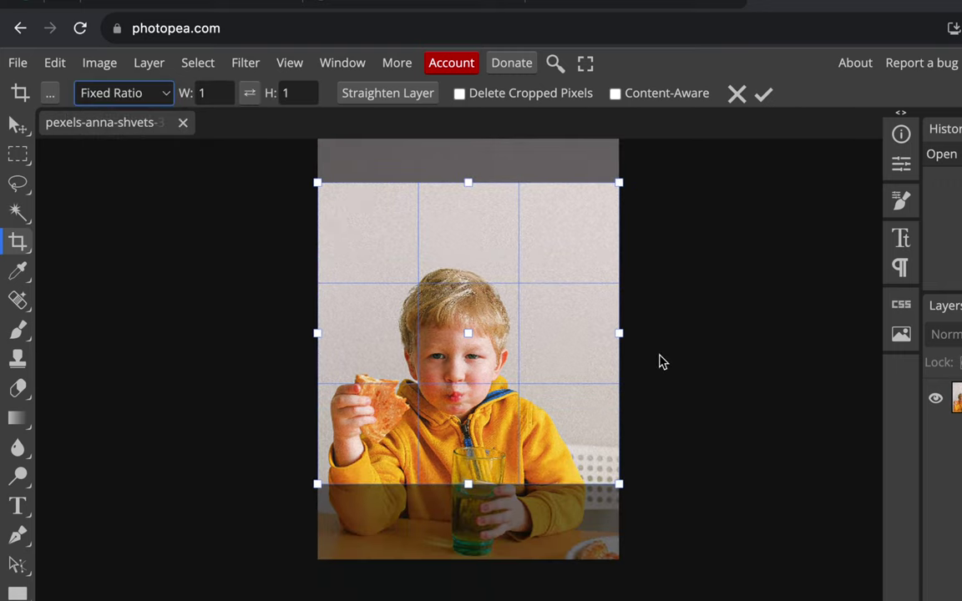
scroll(659, 361, "down", 2)
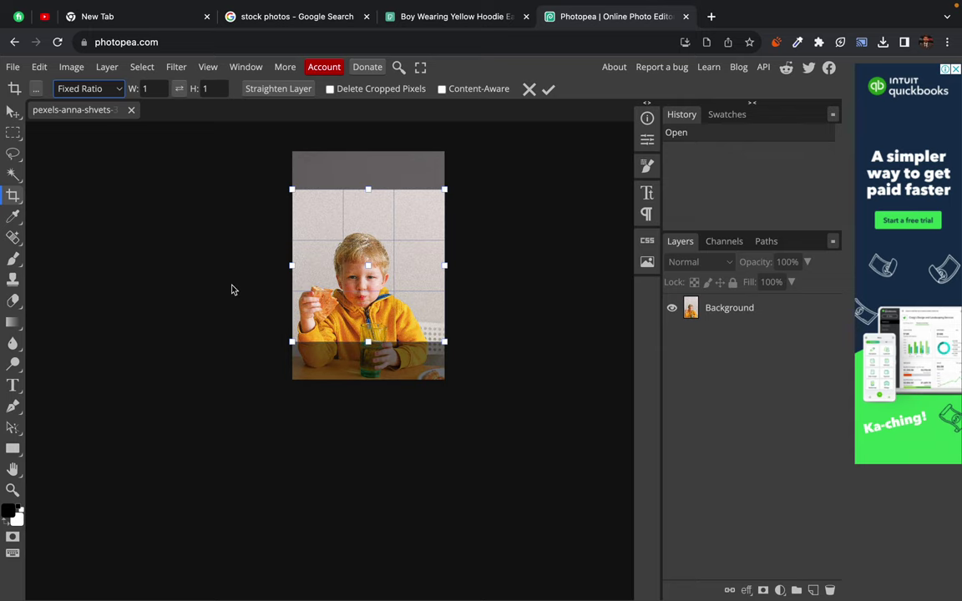
scroll(232, 289, "up", 3)
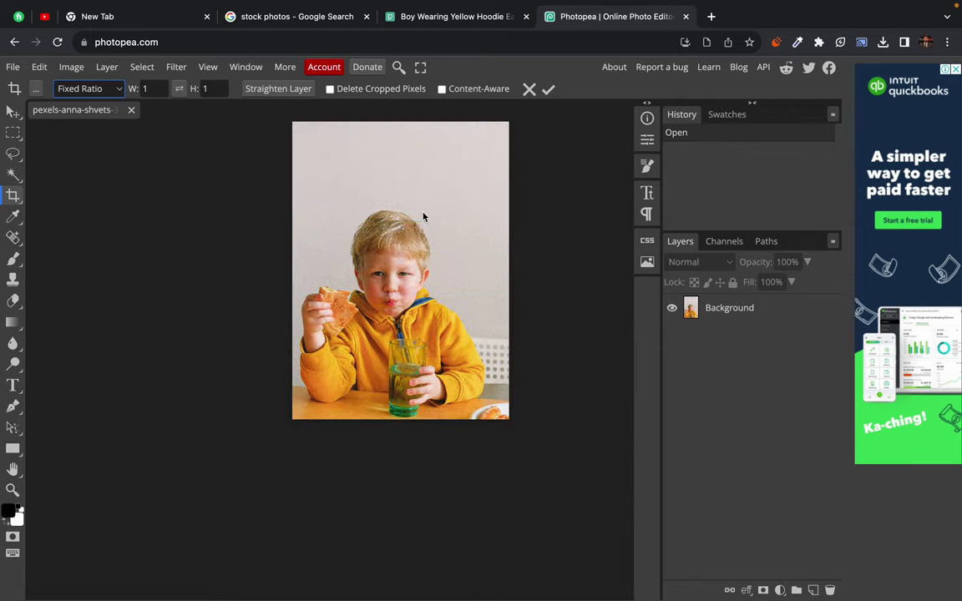
left_click(423, 215)
key("Escape")
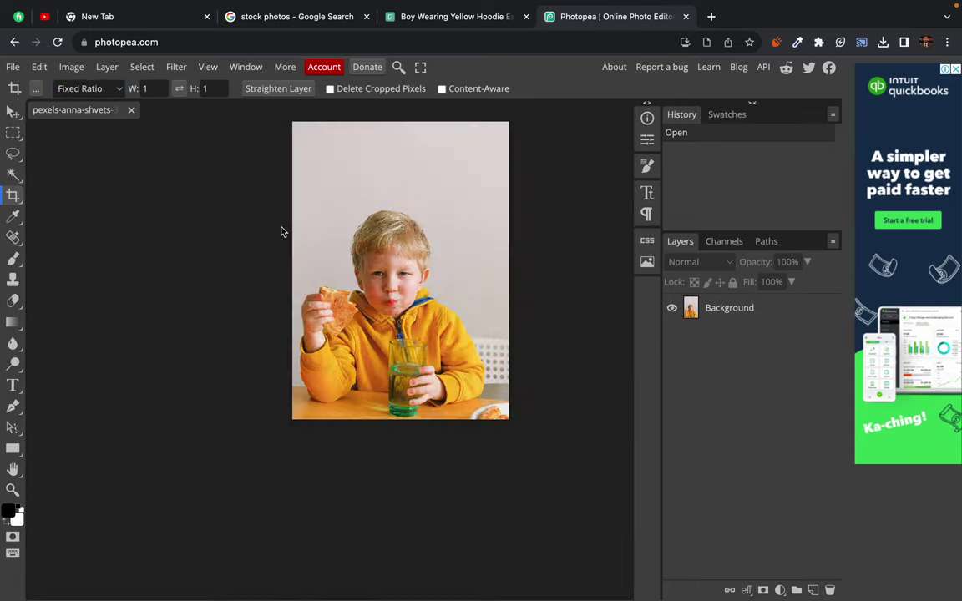
Crop the photo to a full-width square framing the boy from just above his hair down to the table.
left_click(17, 197)
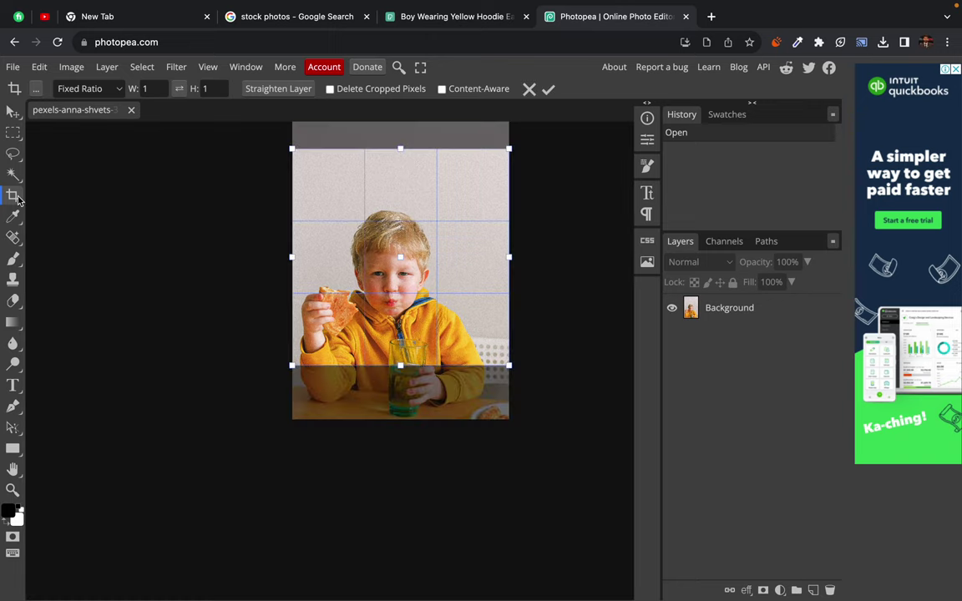
left_click_drag(395, 260, 426, 355)
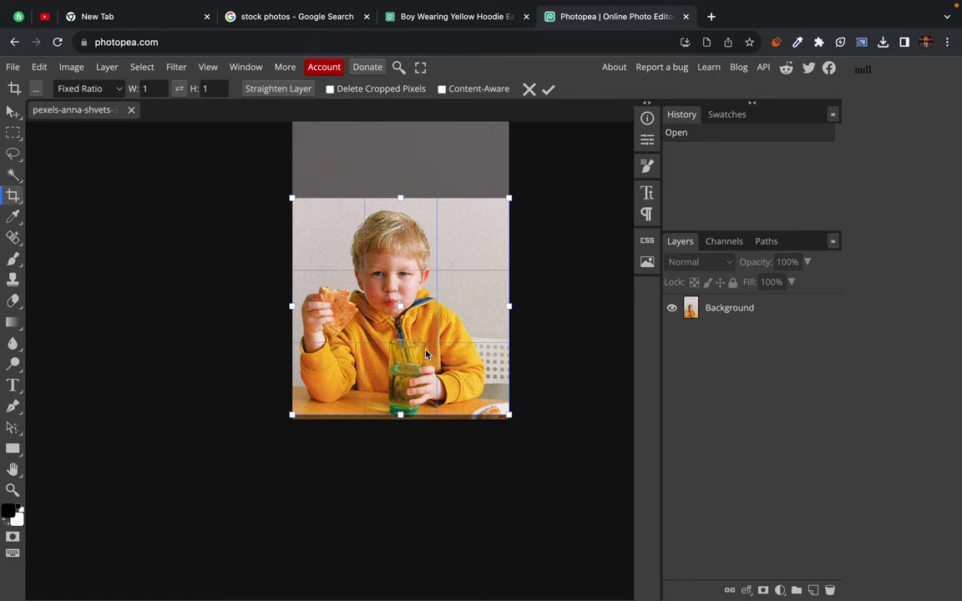
left_click(549, 90)
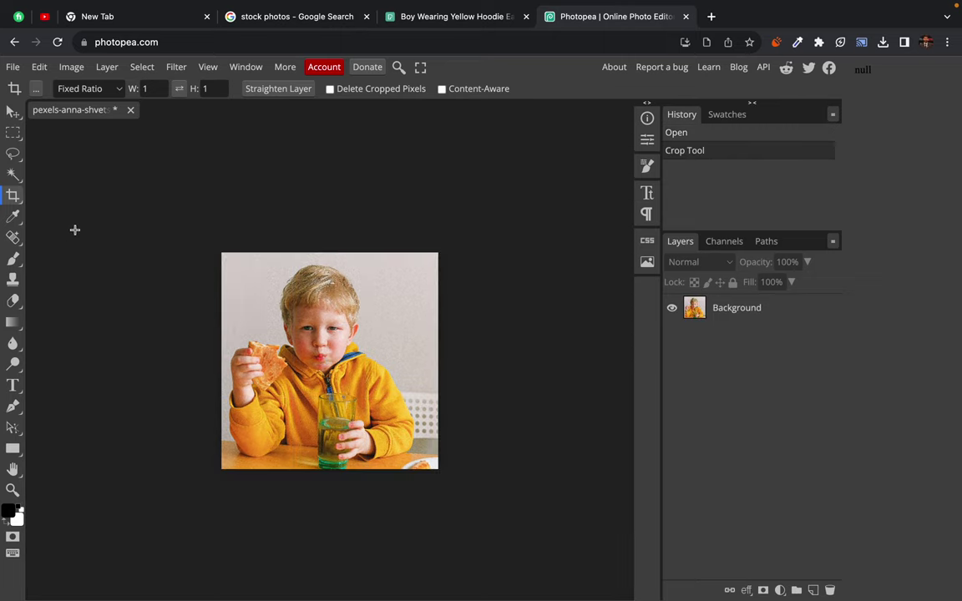
left_click_drag(74, 229, 111, 195)
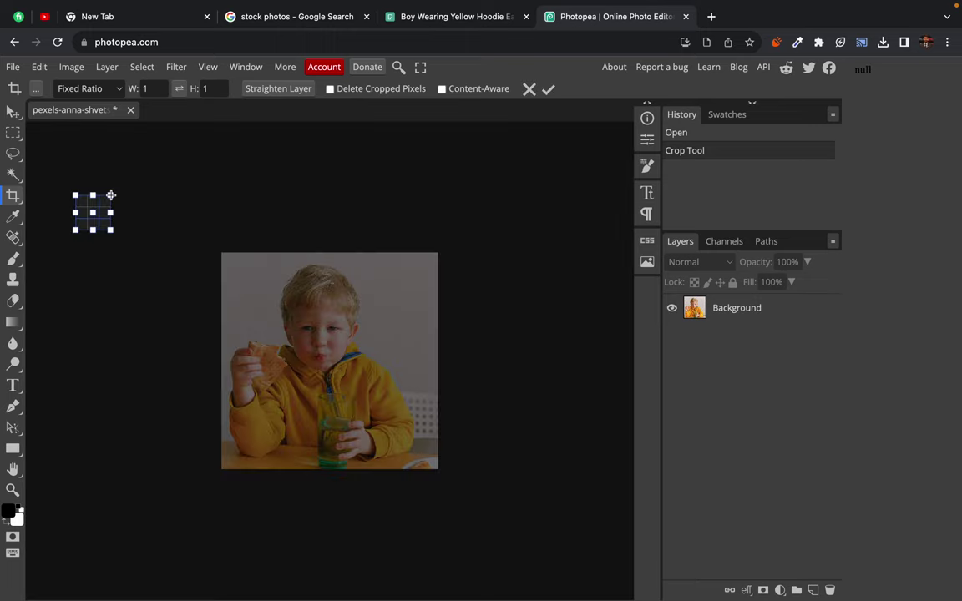
key("Escape")
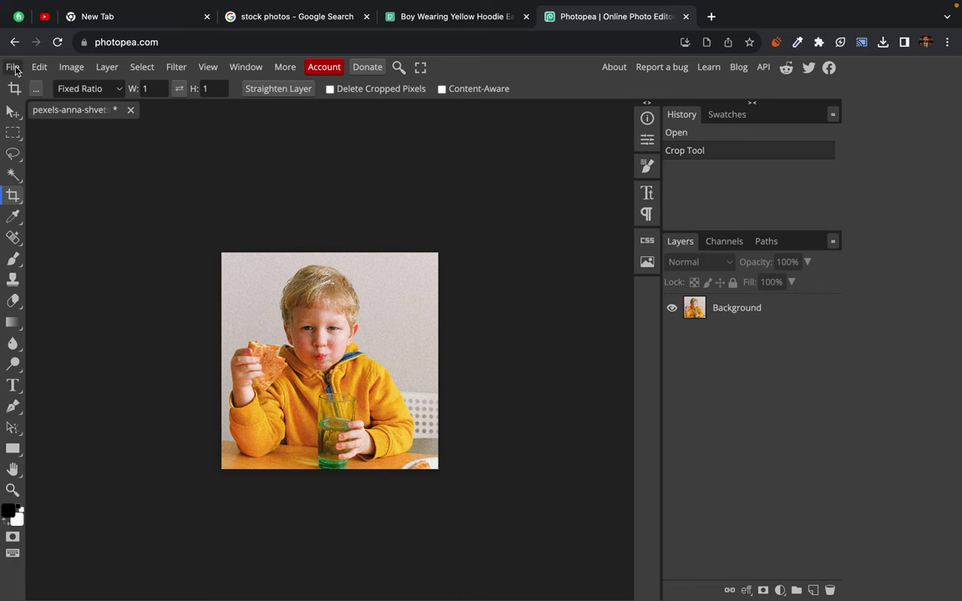
Start exporting the cropped photo as a JPG, setting the width to 1000 px with the height linked.
left_click(13, 67)
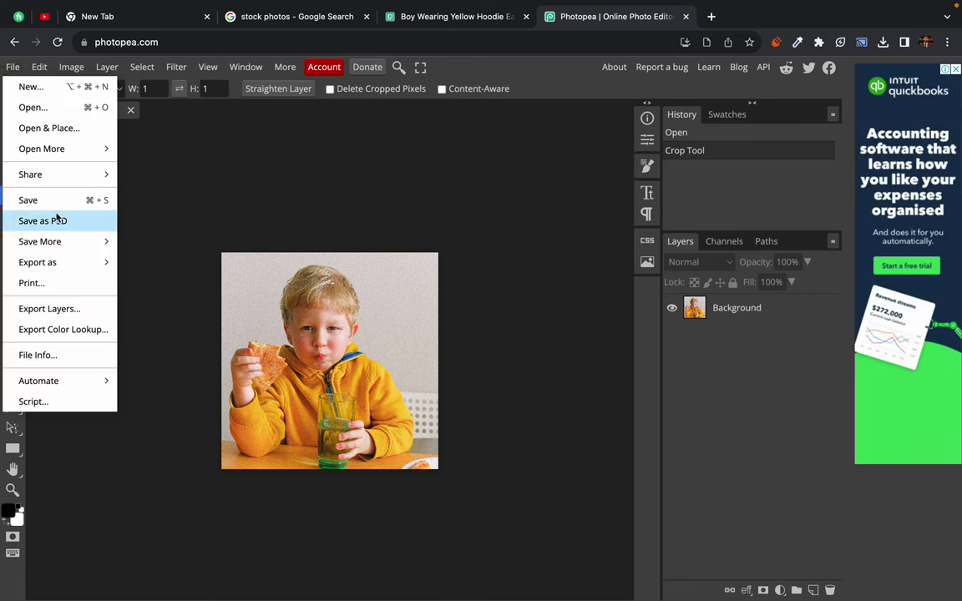
mouse_move(61, 262)
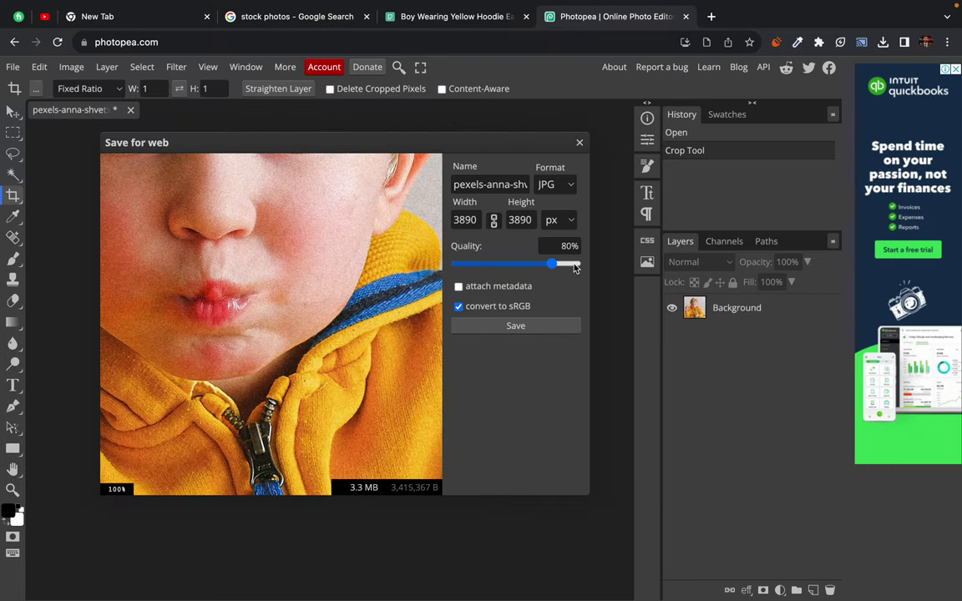
left_click(510, 220)
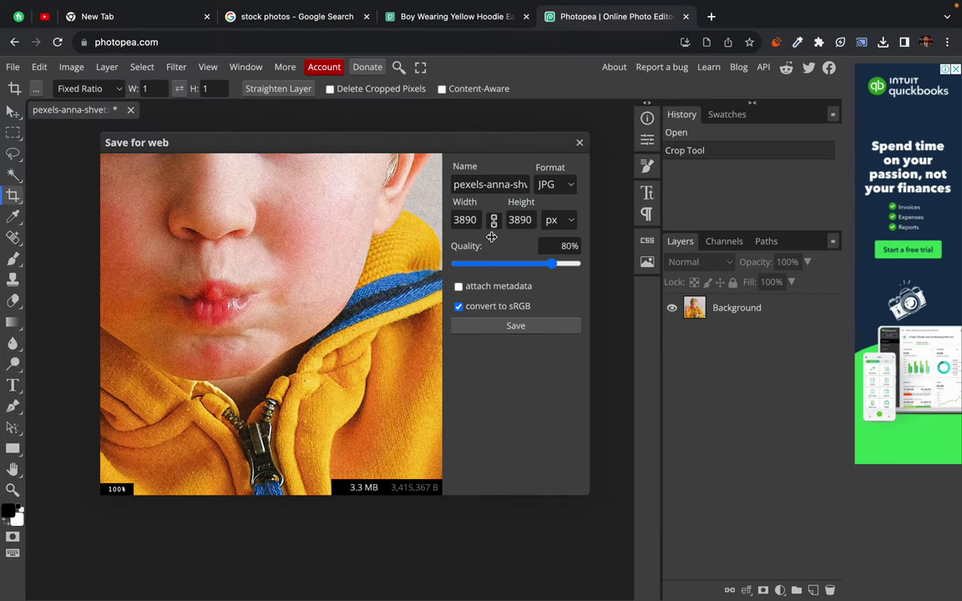
left_click(466, 220)
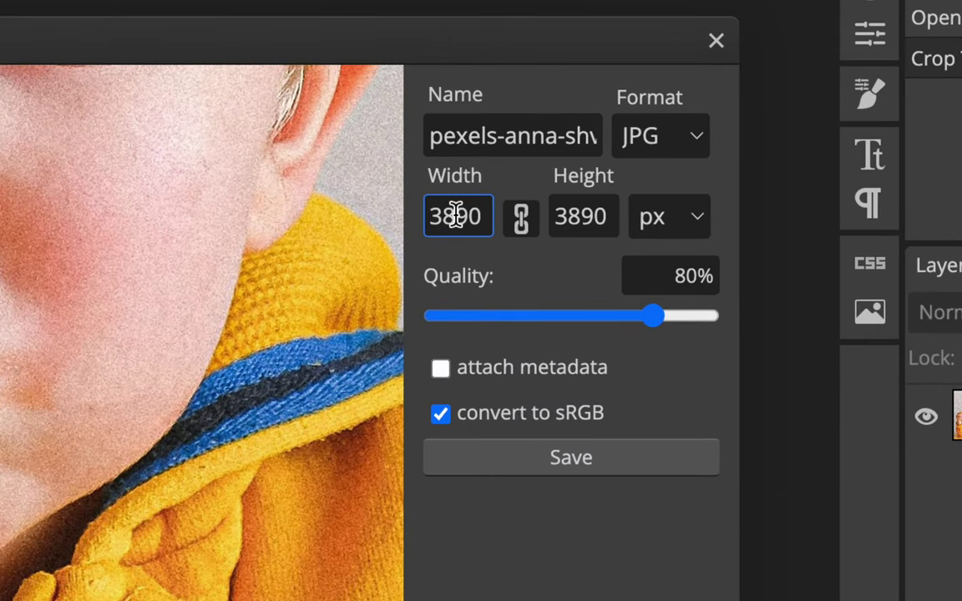
double_click(456, 216)
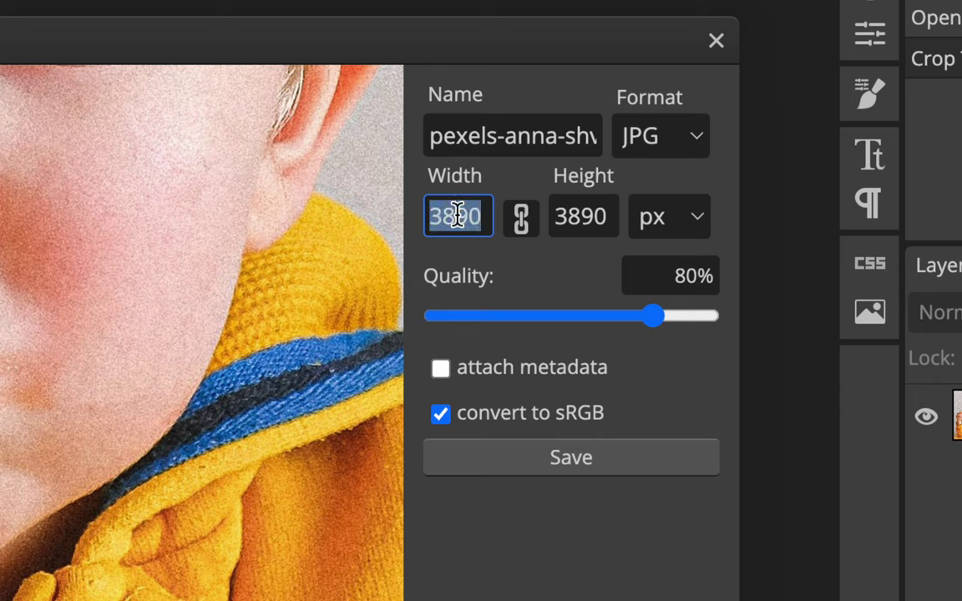
type("1000")
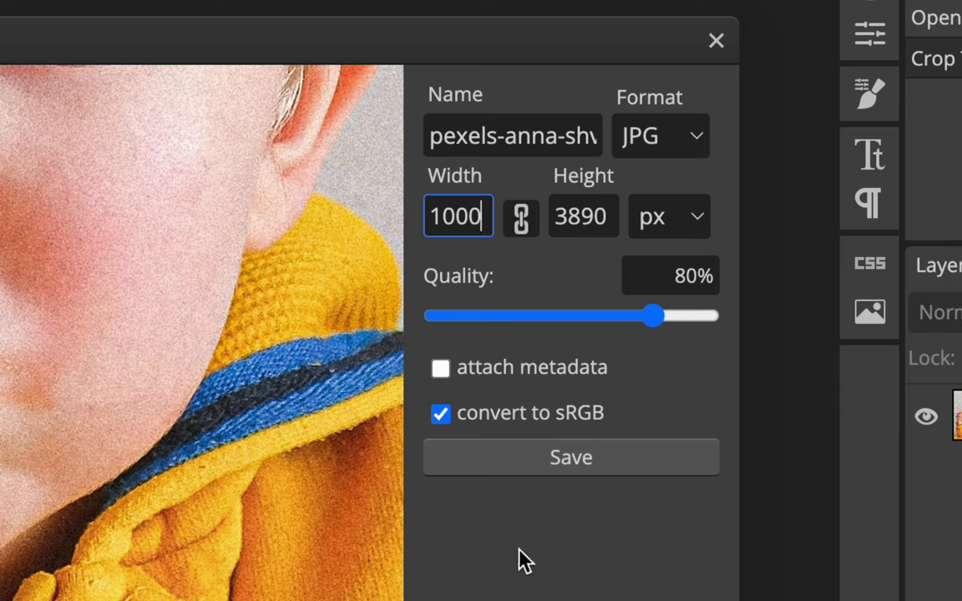
left_click(580, 240)
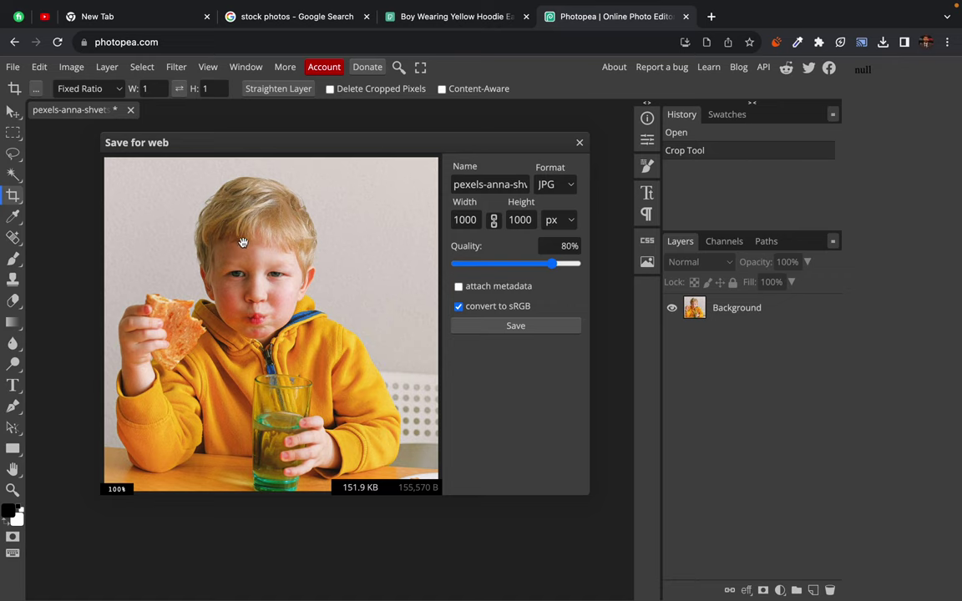
left_click_drag(246, 248, 221, 244)
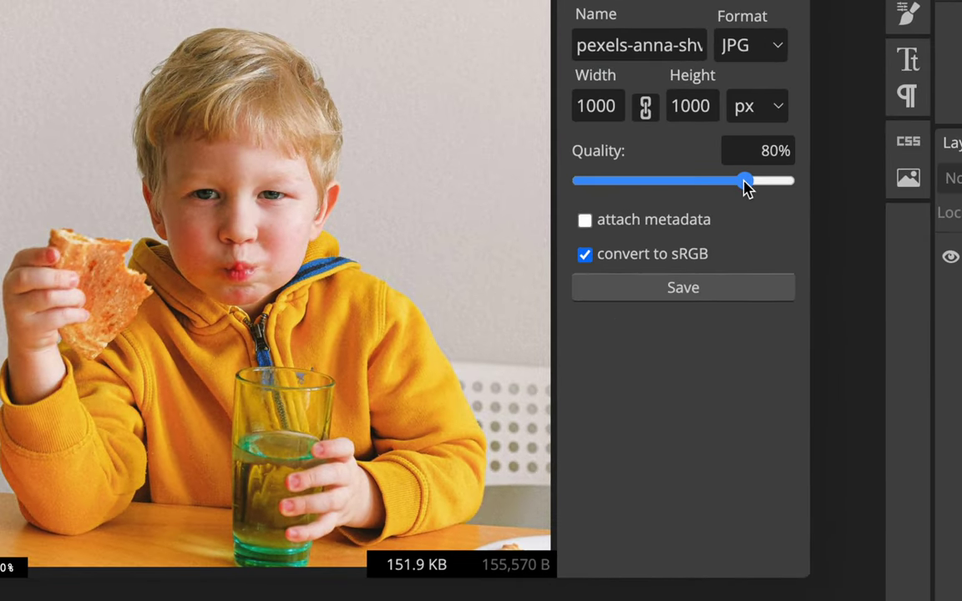
Compare JPG export qualities of 65%, 0%, 35% and 20% in the preview and settle on 40%.
left_click_drag(745, 180, 716, 182)
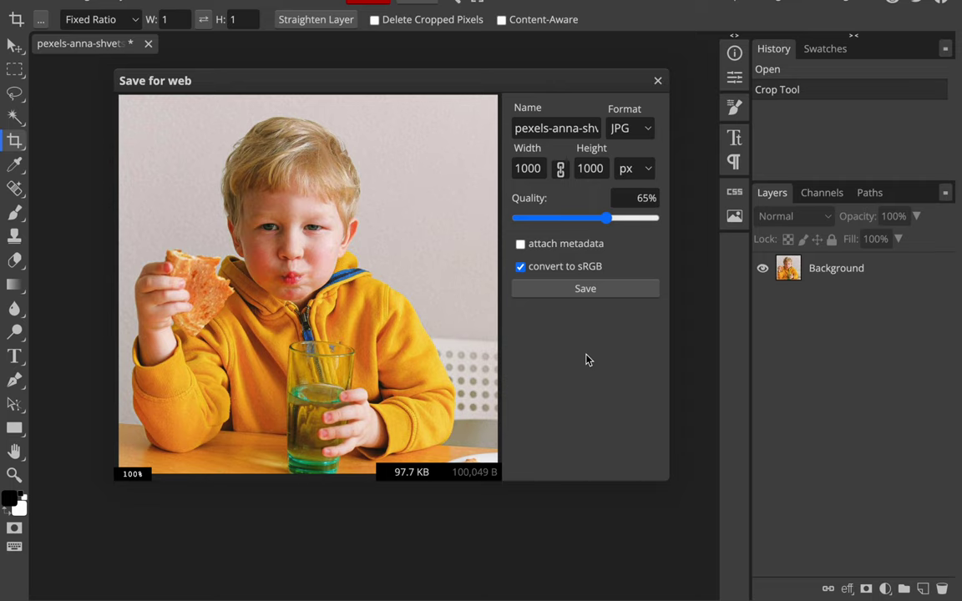
left_click_drag(607, 218, 368, 218)
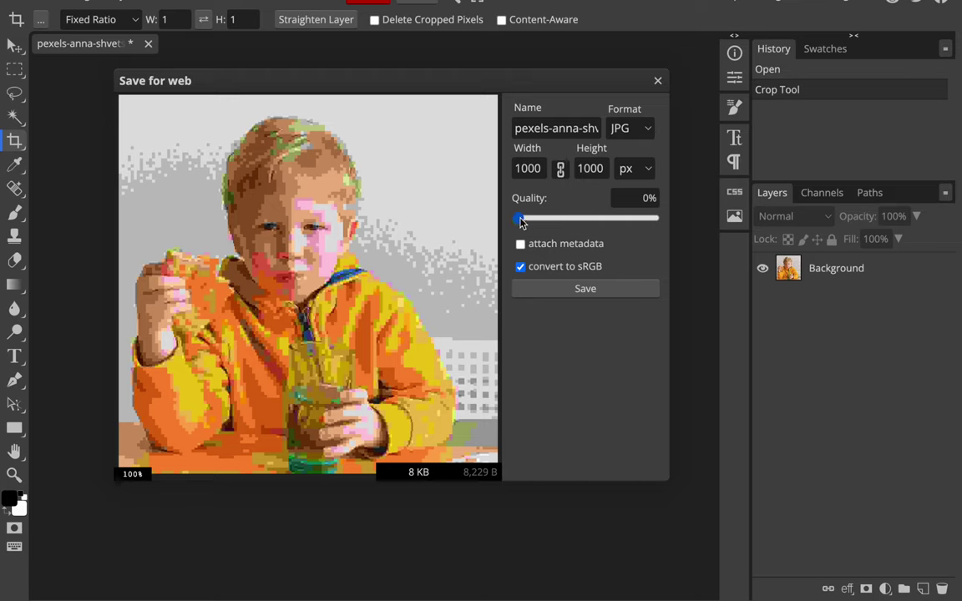
left_click_drag(520, 221, 565, 220)
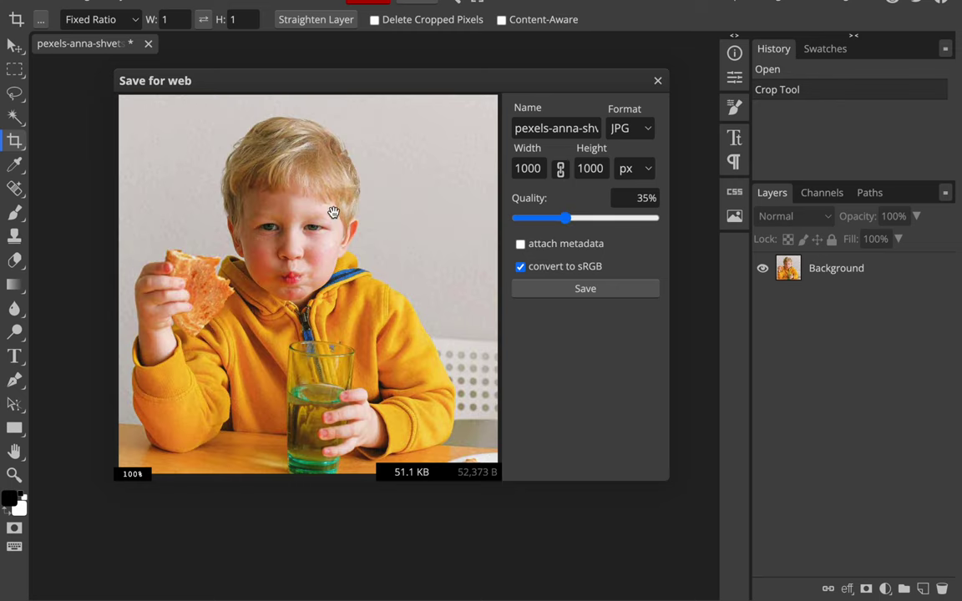
scroll(250, 257, "up", 5)
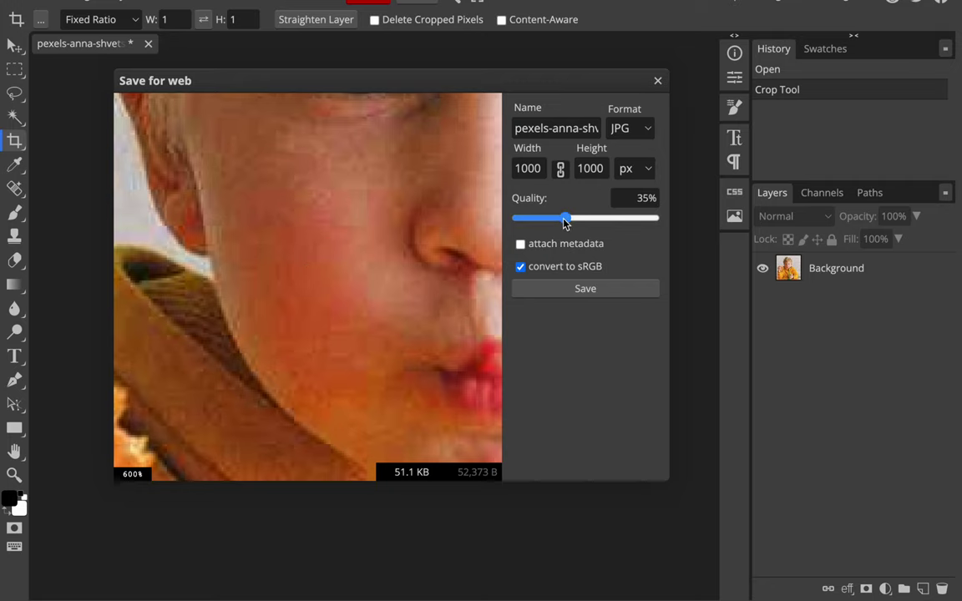
left_click_drag(565, 222, 544, 222)
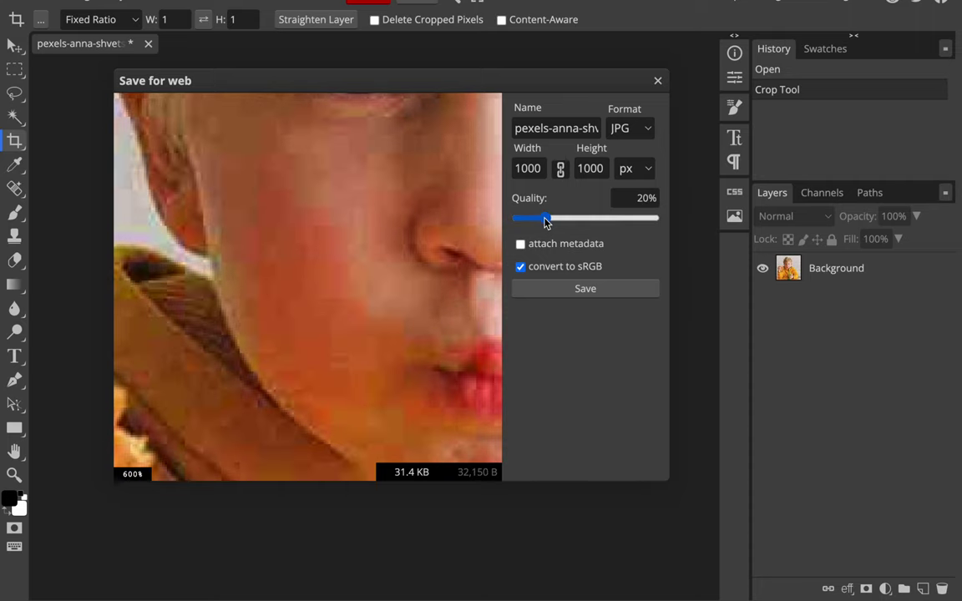
left_click_drag(545, 222, 573, 225)
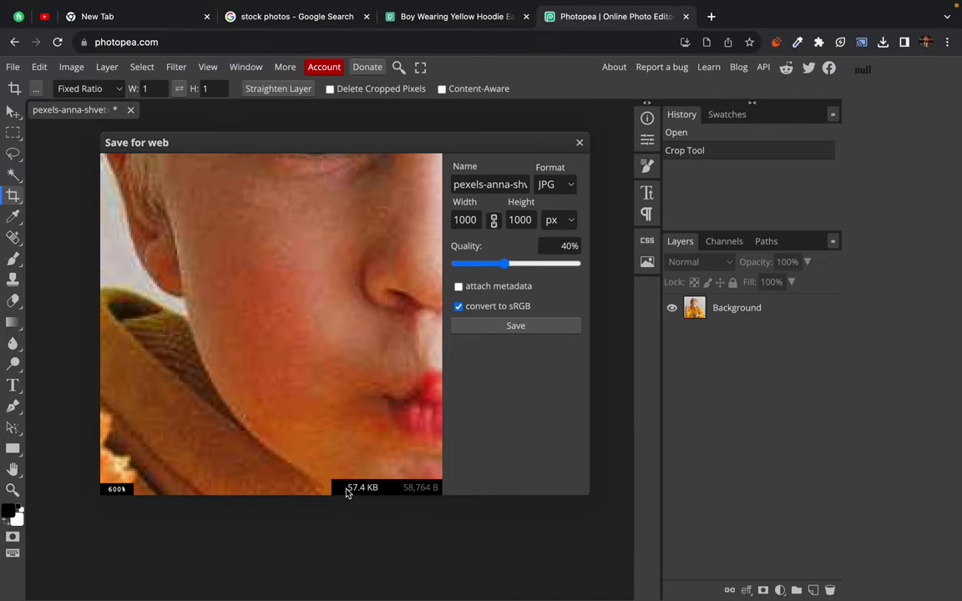
Examine the export preview of the boy's face and the whole photo at several magnifications to judge the compression quality.
scroll(348, 492, "down", 1)
scroll(323, 333, "up", 1)
scroll(295, 327, "down", 3)
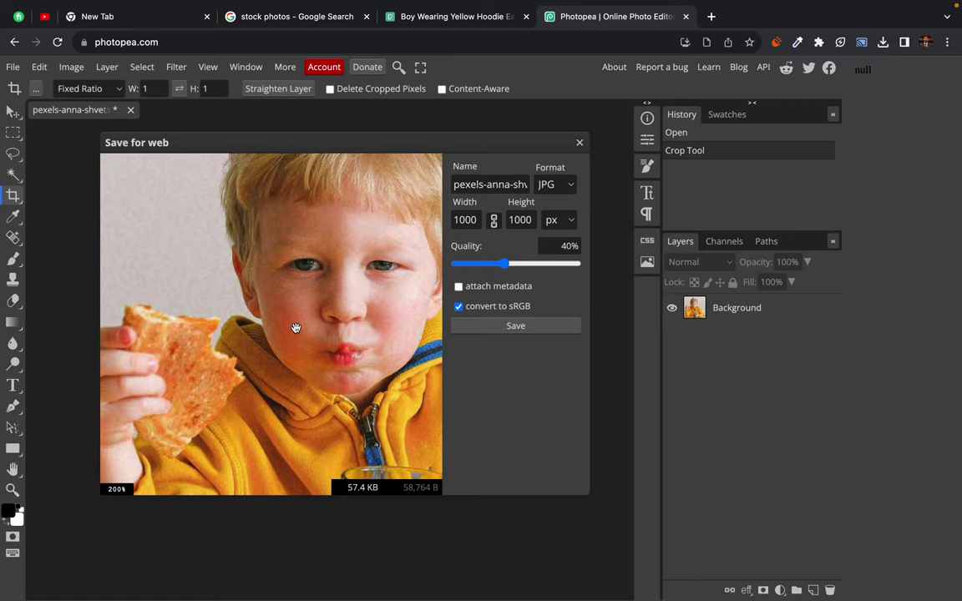
scroll(296, 328, "down", 3)
scroll(295, 327, "up", 4)
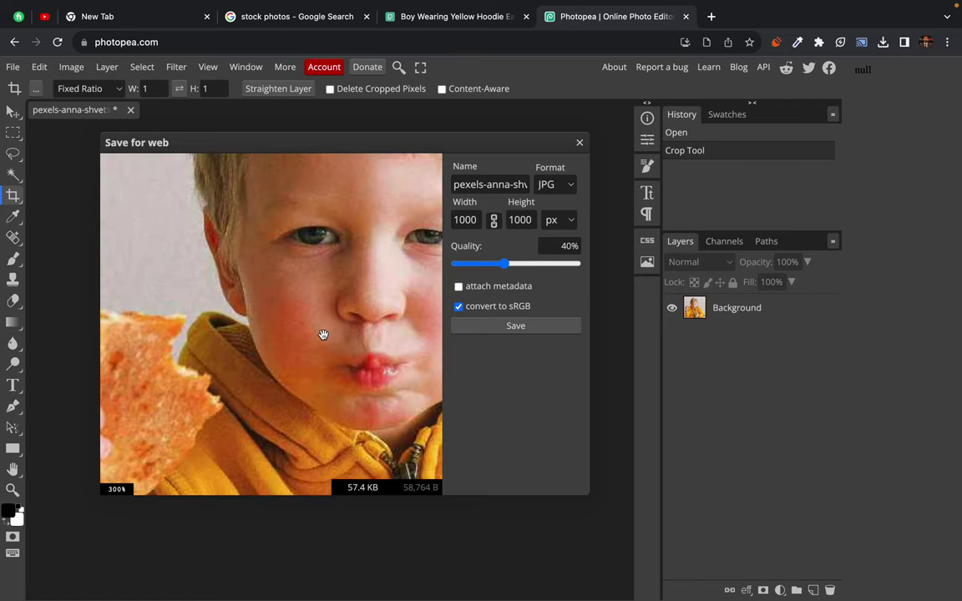
scroll(323, 335, "down", 3)
scroll(322, 333, "up", 3)
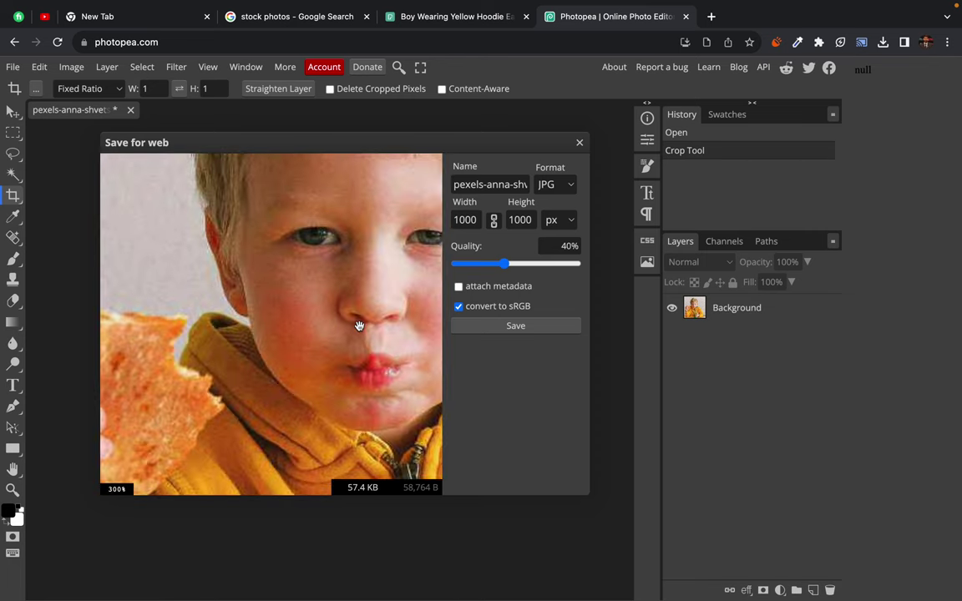
left_click_drag(358, 326, 282, 309)
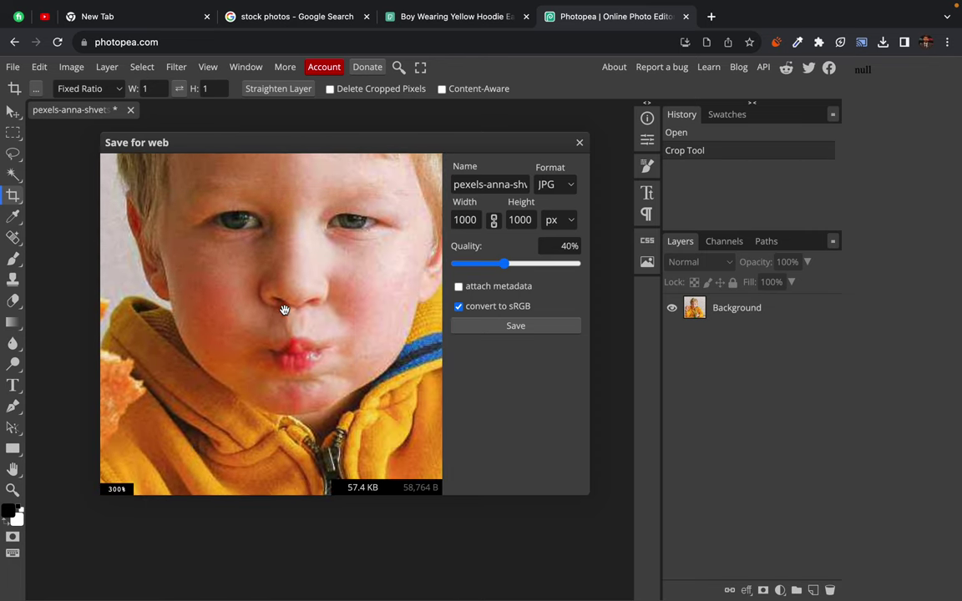
scroll(284, 310, "down", 2)
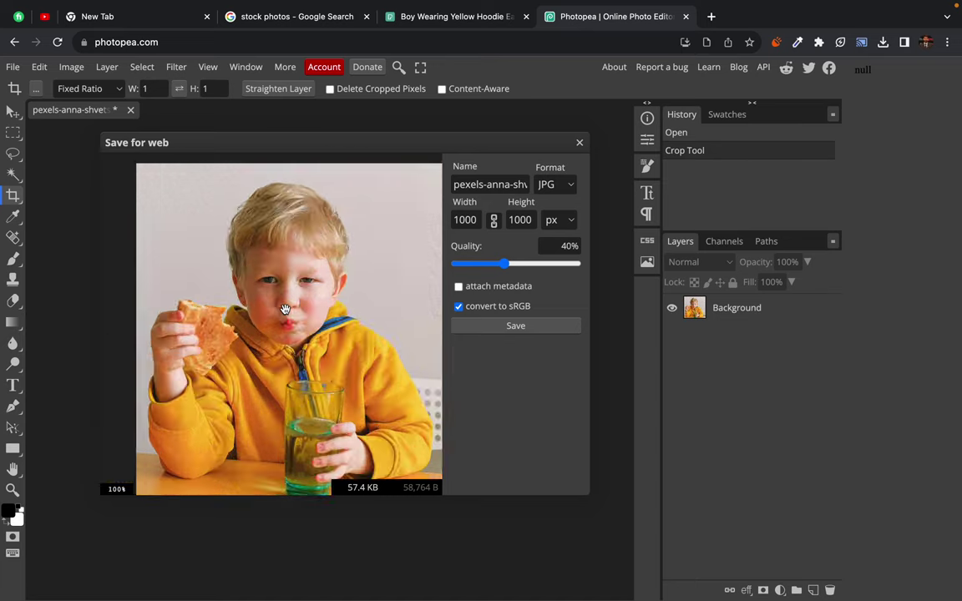
scroll(285, 310, "down", 1)
scroll(285, 310, "up", 2)
scroll(281, 302, "down", 3)
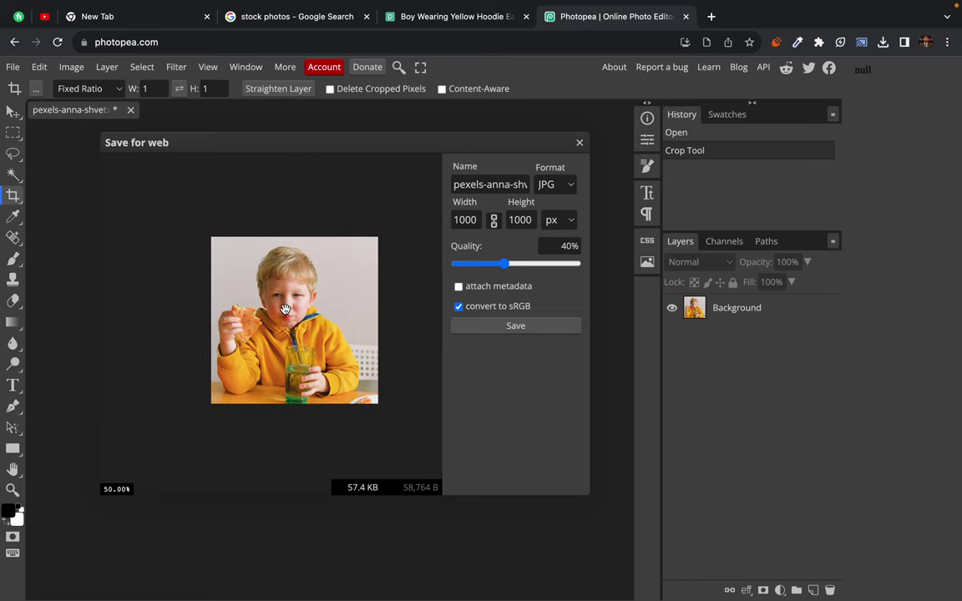
scroll(281, 302, "up", 2)
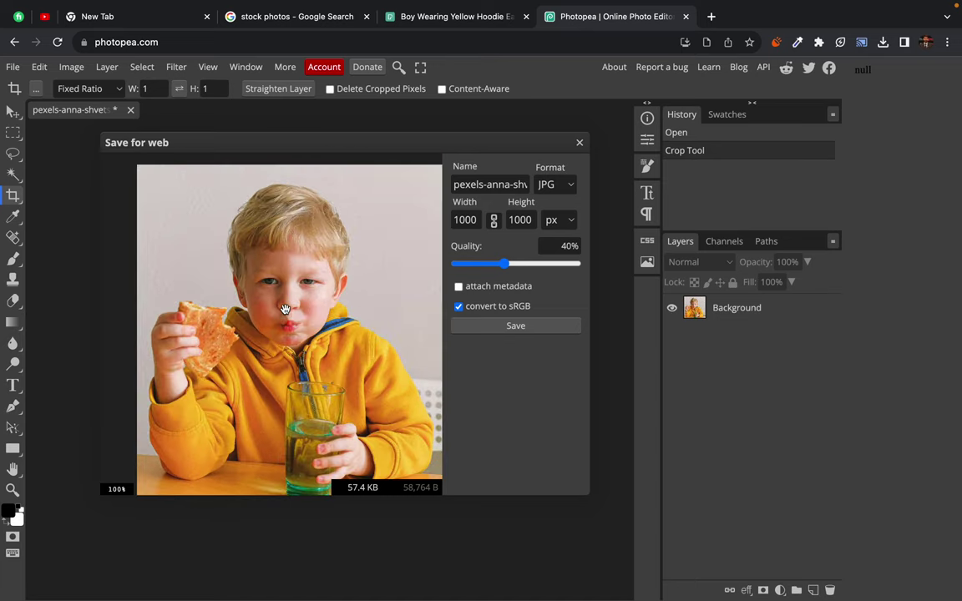
Set the export width to 450 px with the height linked.
double_click(465, 219)
type("450")
left_click(501, 410)
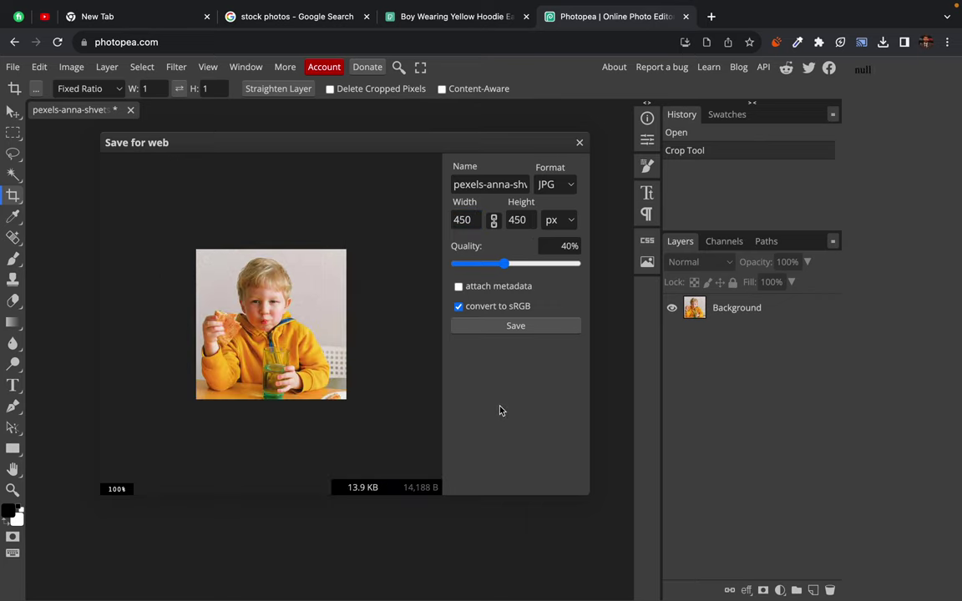
Inspect the resized preview close up on the boy's face and raise the JPG quality to 61%.
scroll(221, 281, "down", 2)
scroll(246, 312, "up", 1)
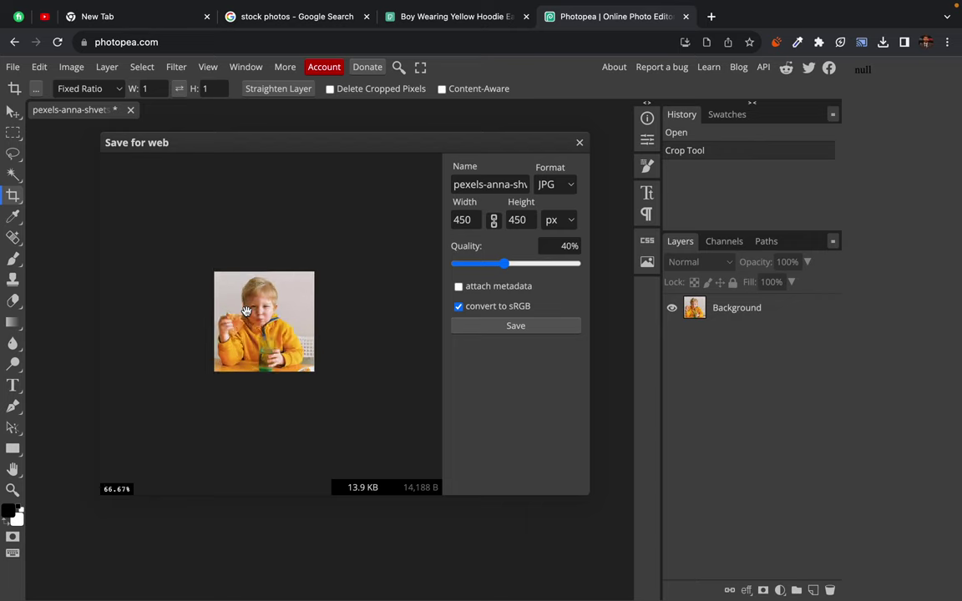
scroll(246, 312, "up", 3)
scroll(247, 312, "down", 4)
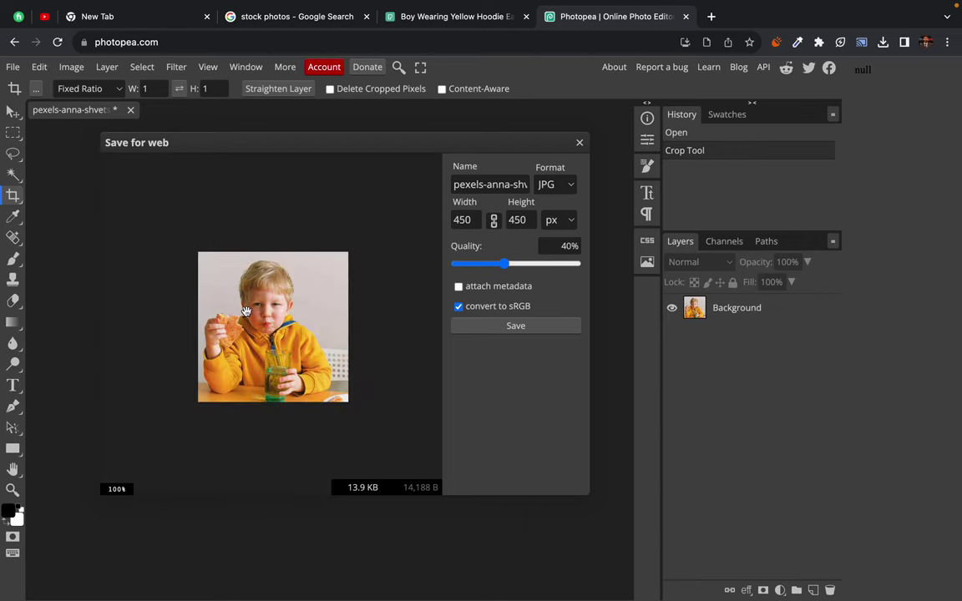
scroll(246, 312, "up", 4)
scroll(273, 312, "up", 2)
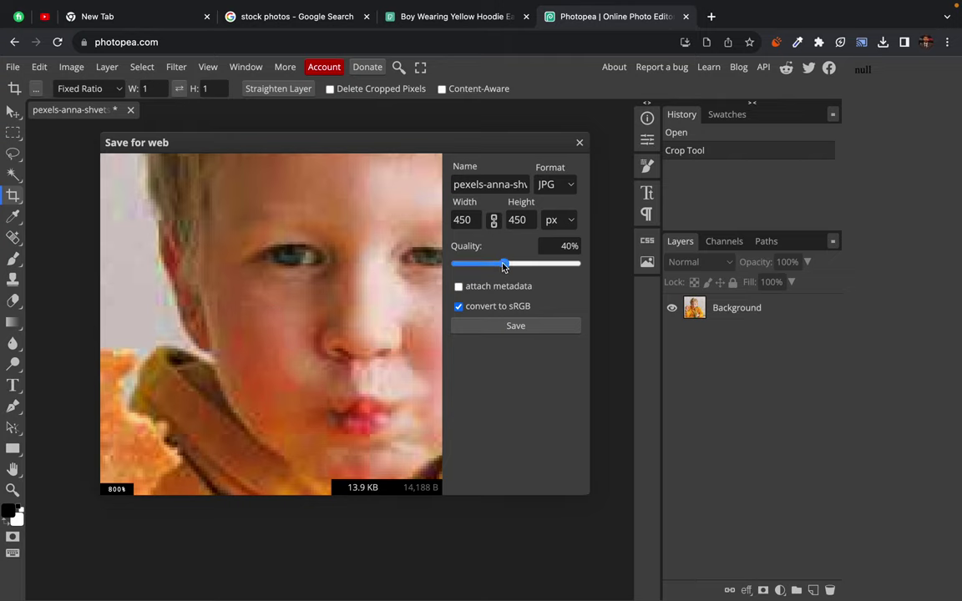
left_click_drag(504, 266, 530, 266)
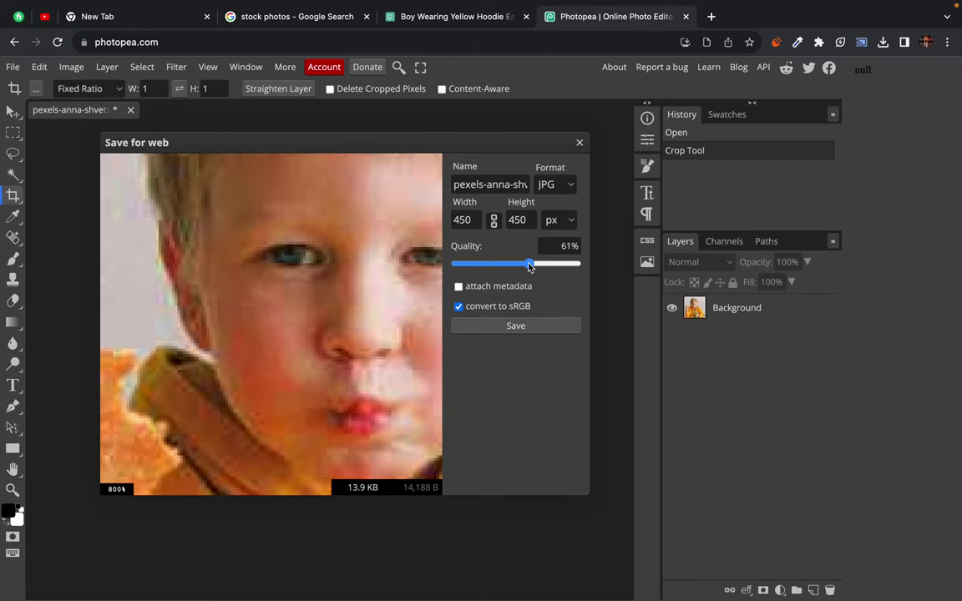
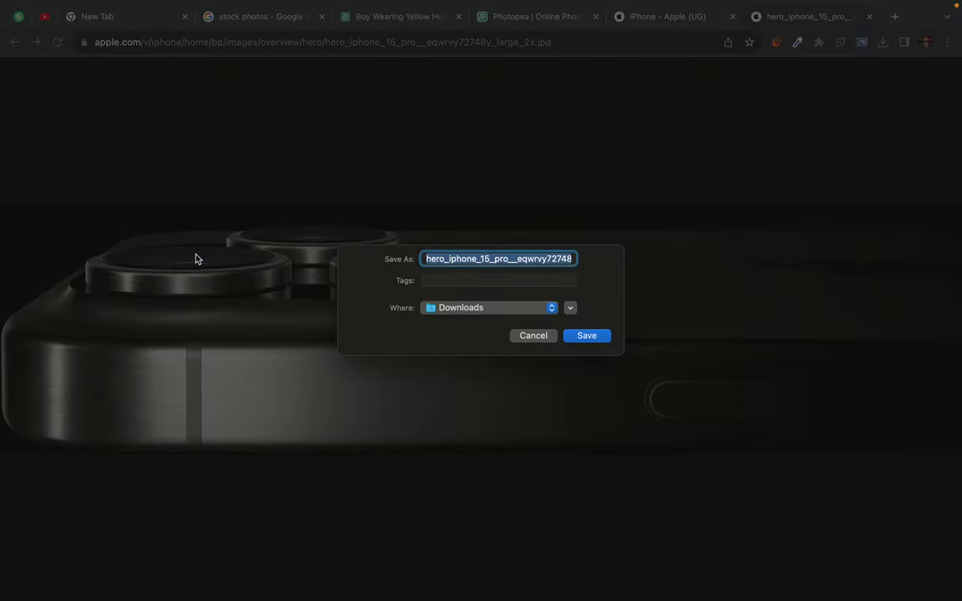
Save the iPhone 15 Pro hero image to Downloads and inspect its preview and file details in a widened Finder window.
left_click(577, 338)
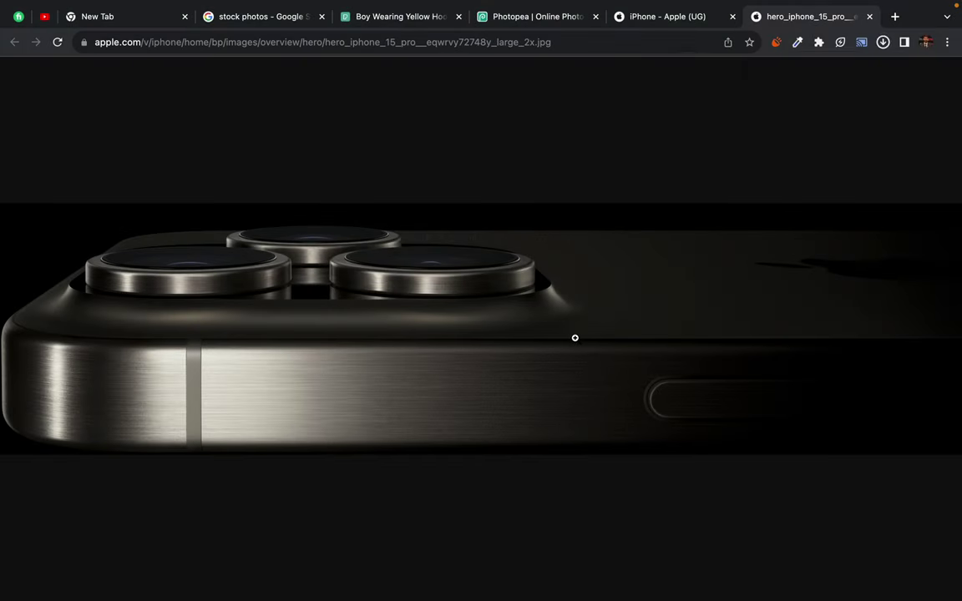
key("ctrl+Left")
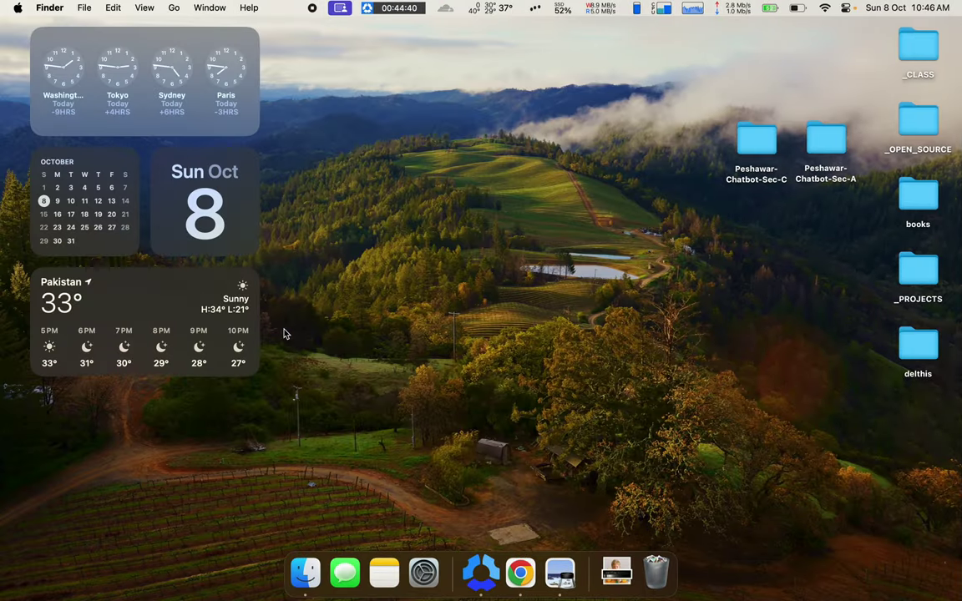
left_click(305, 573)
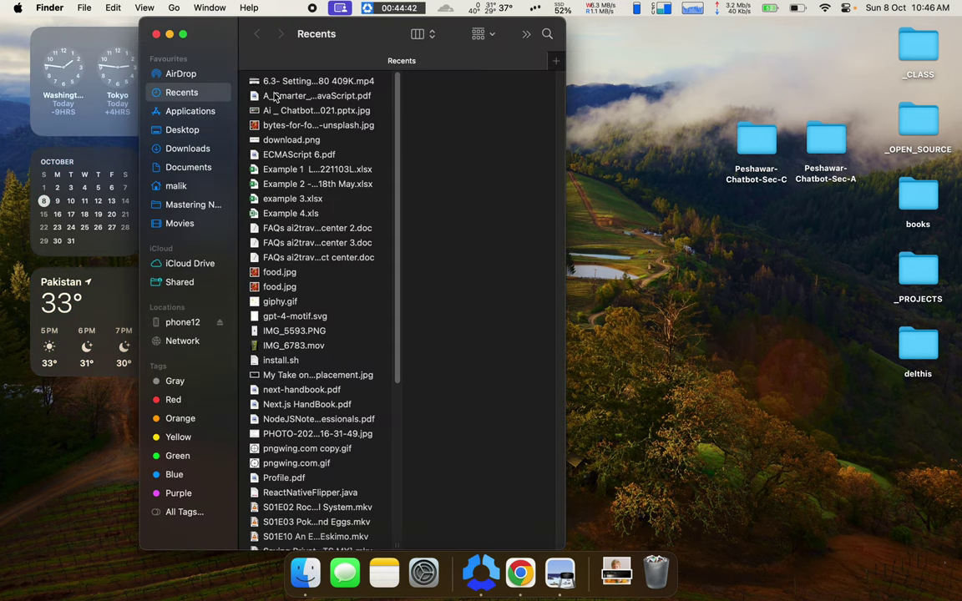
left_click(172, 146)
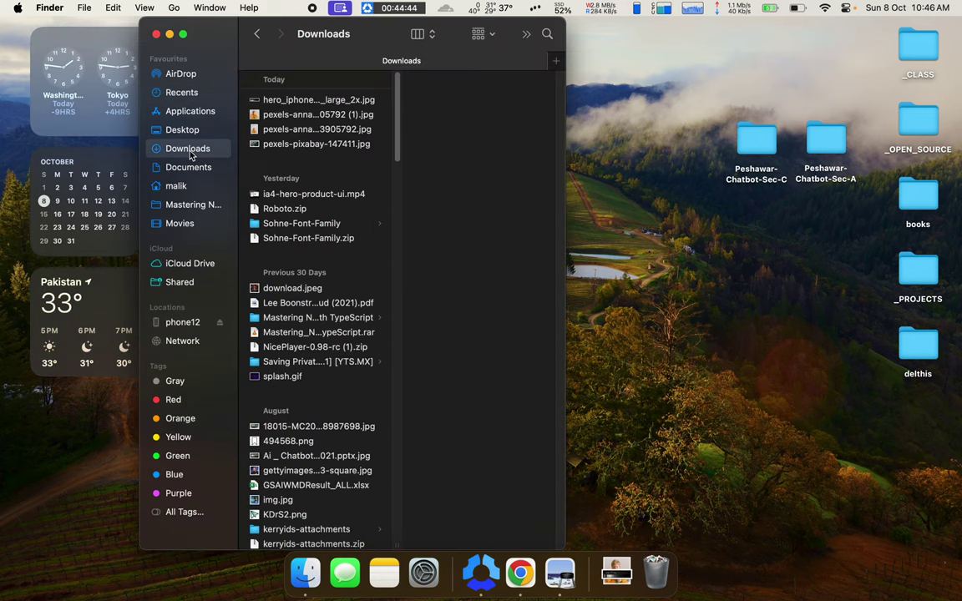
left_click(323, 103)
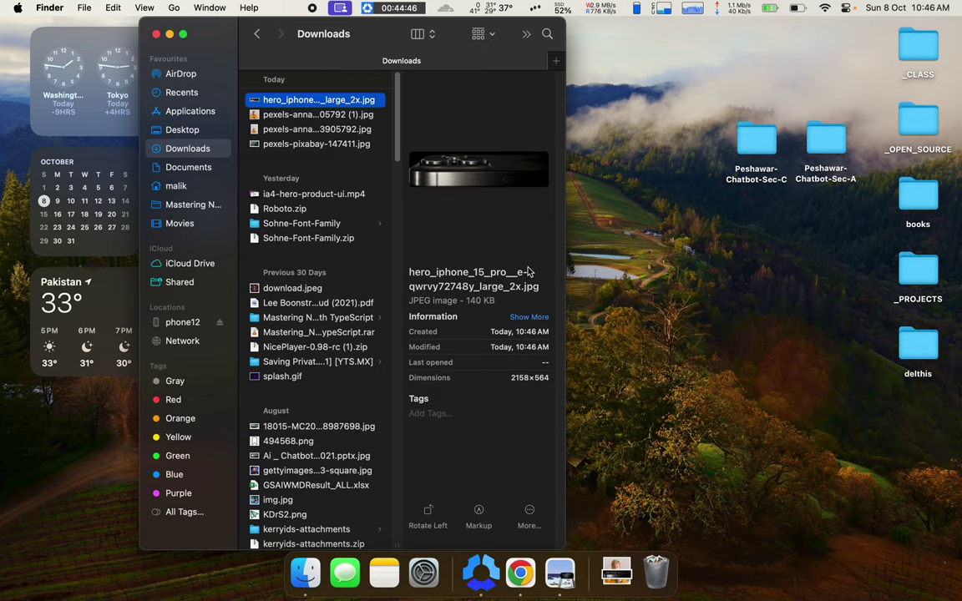
left_click_drag(565, 204, 719, 208)
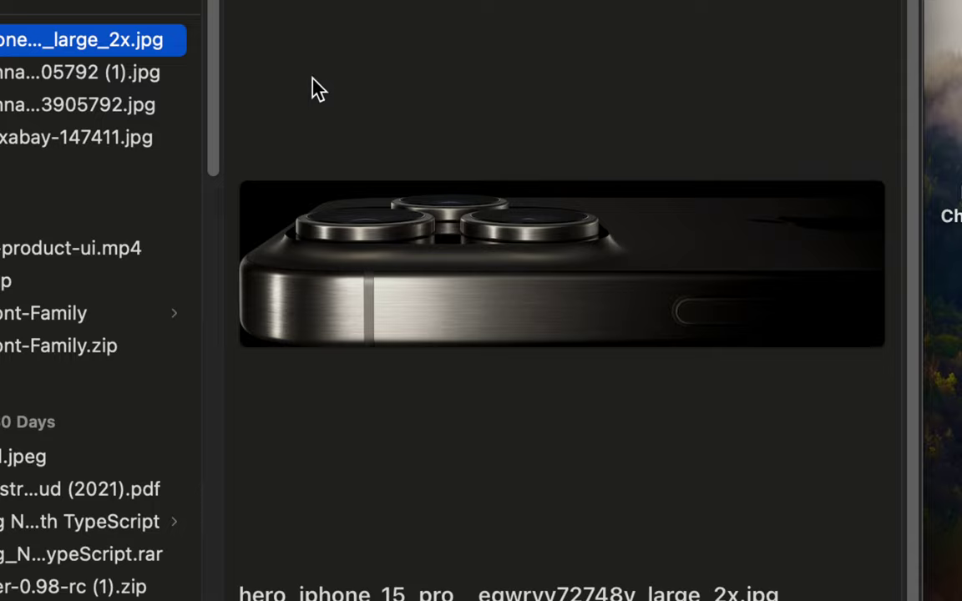
key("super+Tab")
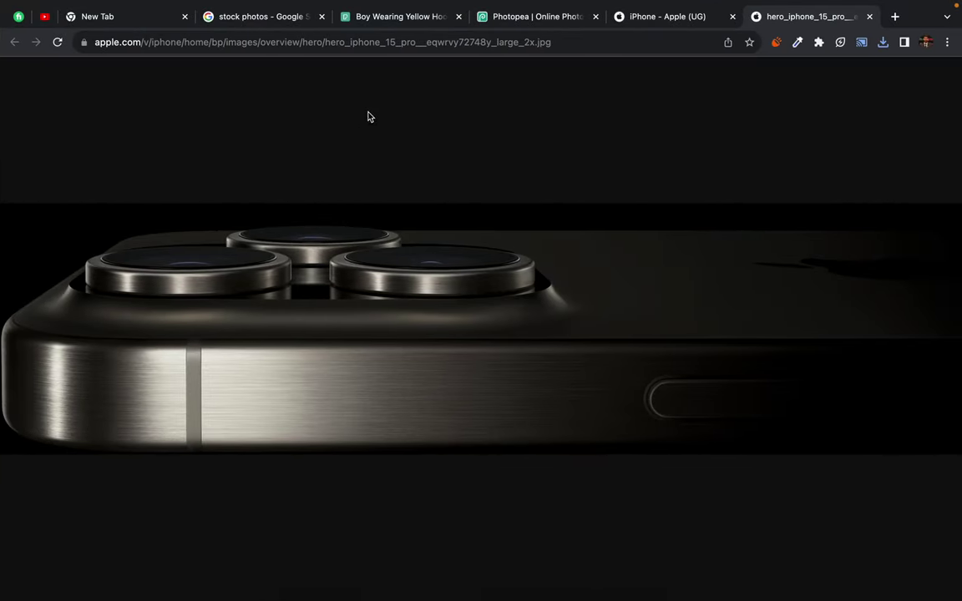
left_click(869, 16)
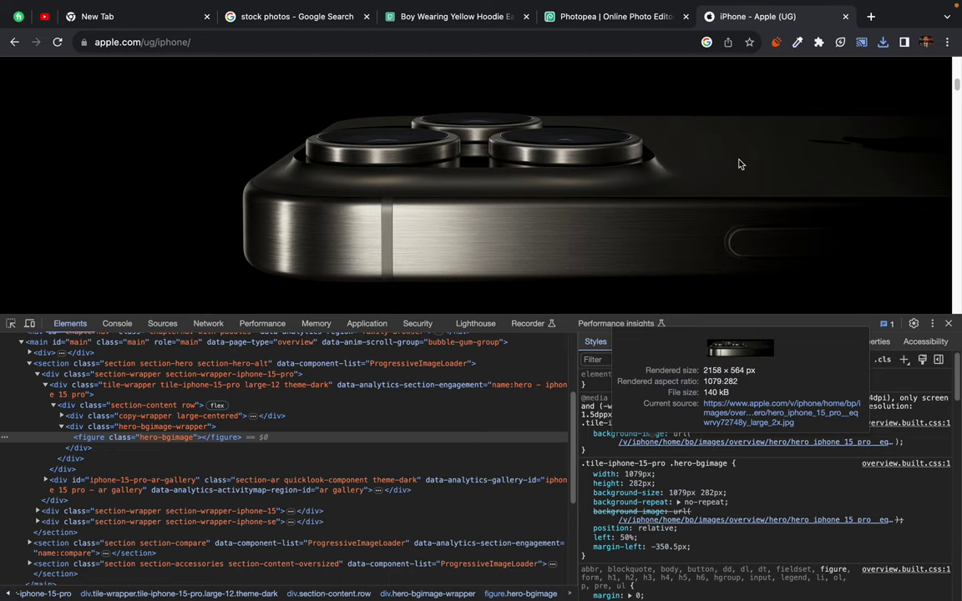
key("super+alt+i")
scroll(384, 414, "down", 6)
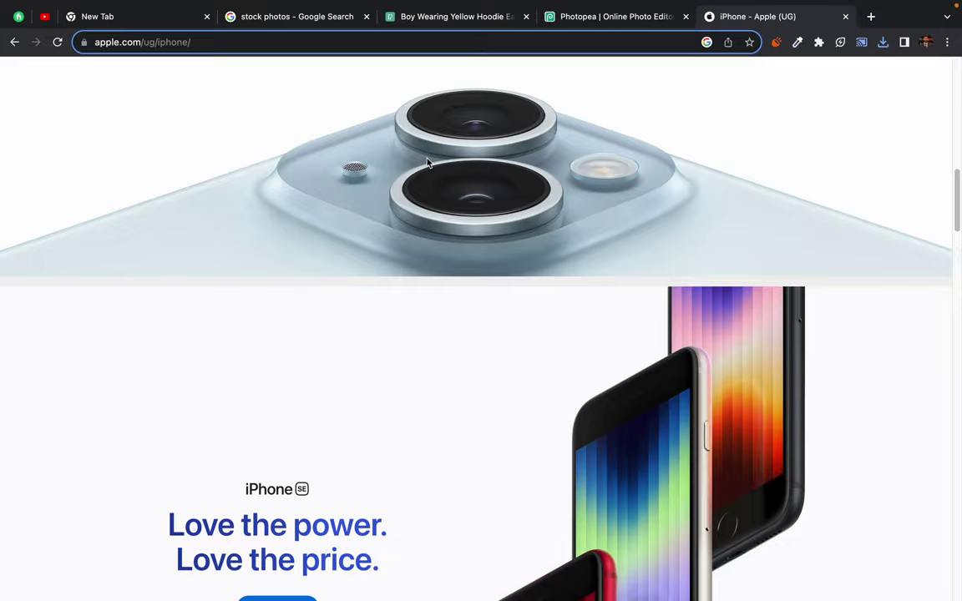
left_click(390, 160)
scroll(433, 391, "down", 10)
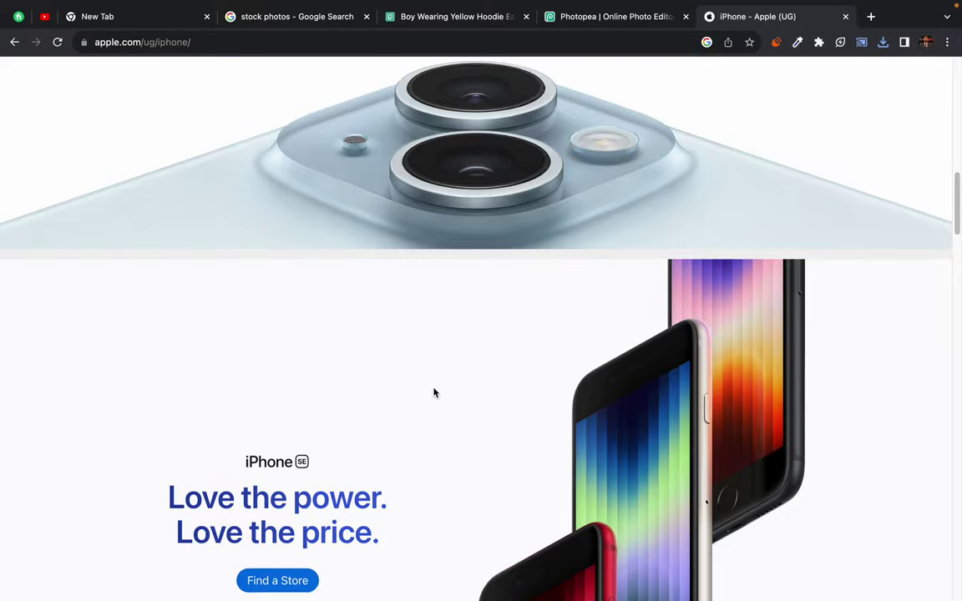
scroll(434, 392, "down", 15)
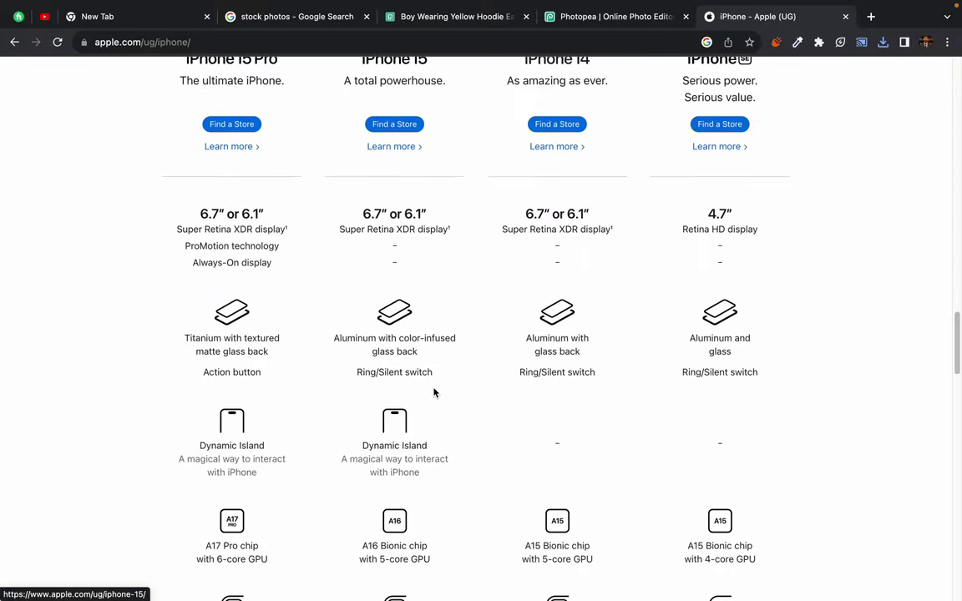
scroll(433, 392, "down", 1)
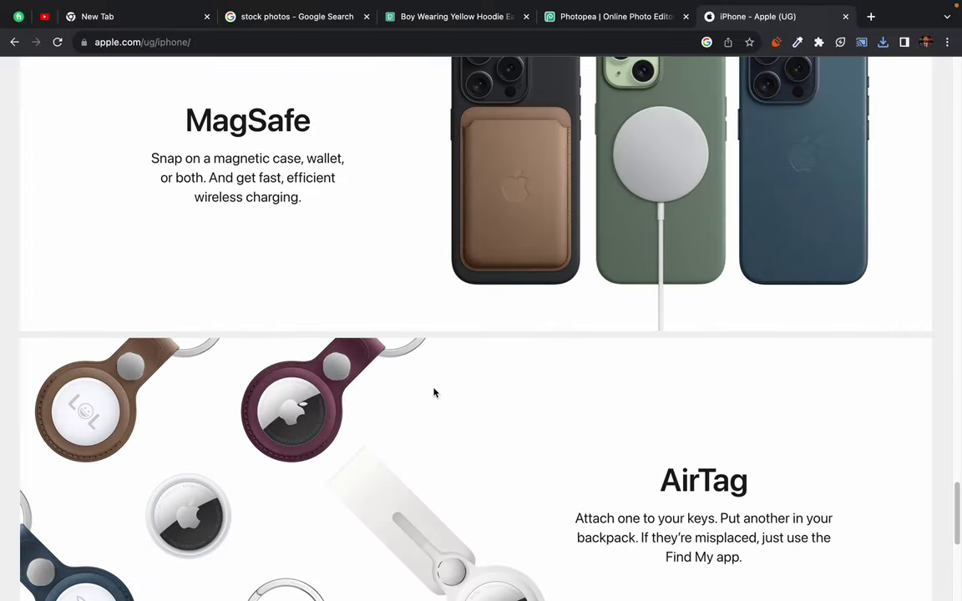
scroll(434, 392, "up", 20)
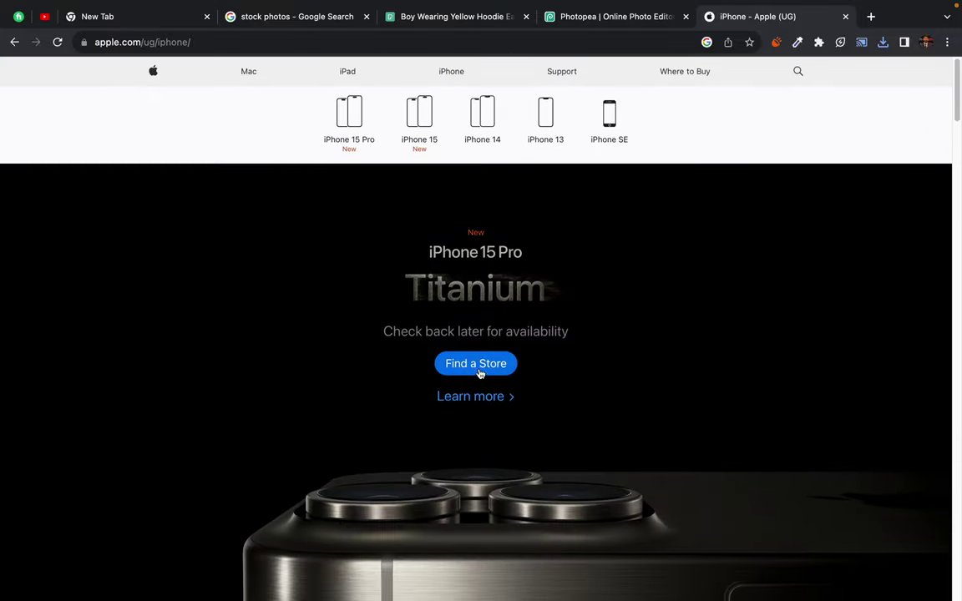
Open the iPhone 15 Pro product page and examine its images down to the closer-look section.
left_click(482, 397)
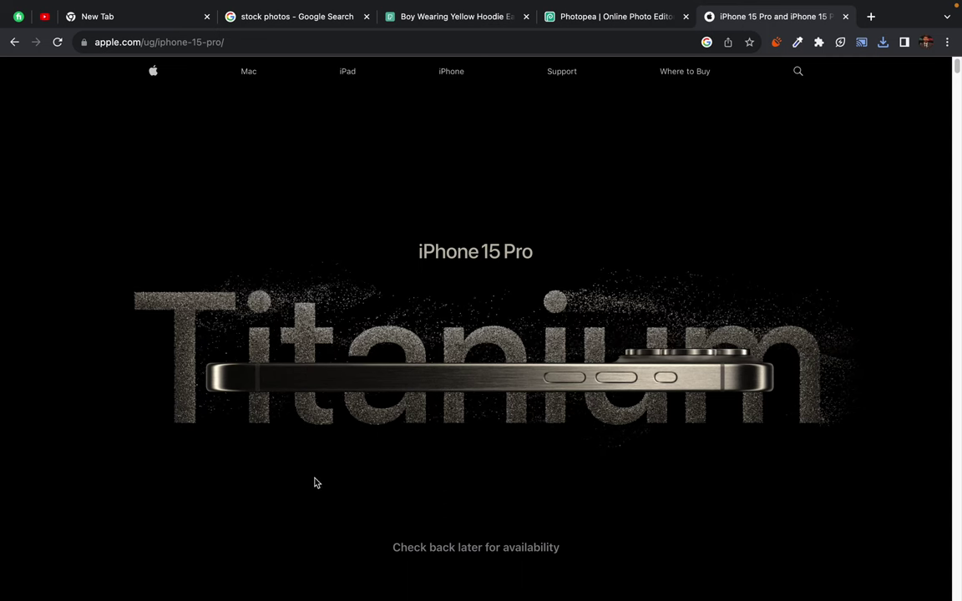
scroll(455, 383, "down", 8)
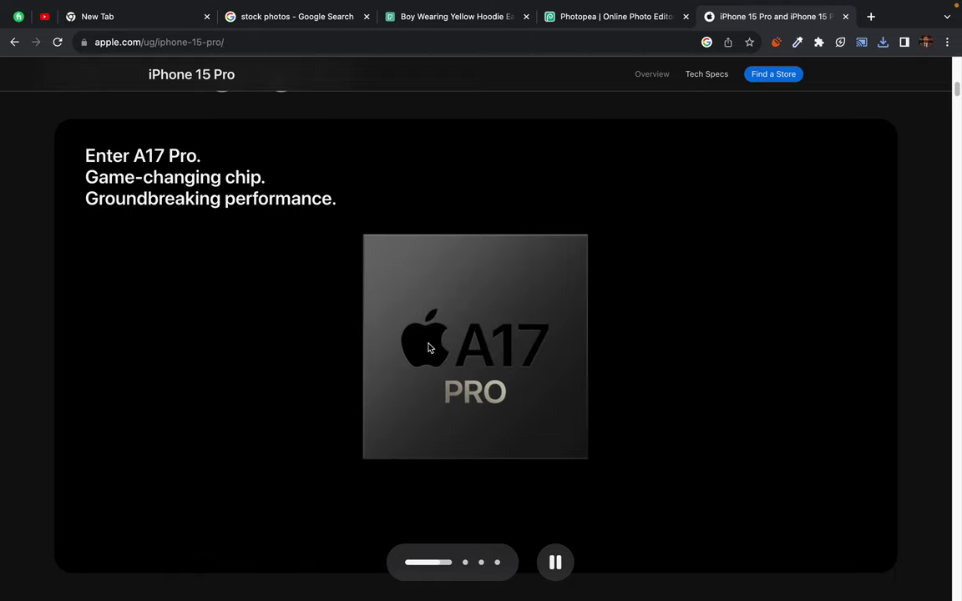
scroll(427, 348, "down", 1)
scroll(427, 348, "down", 6)
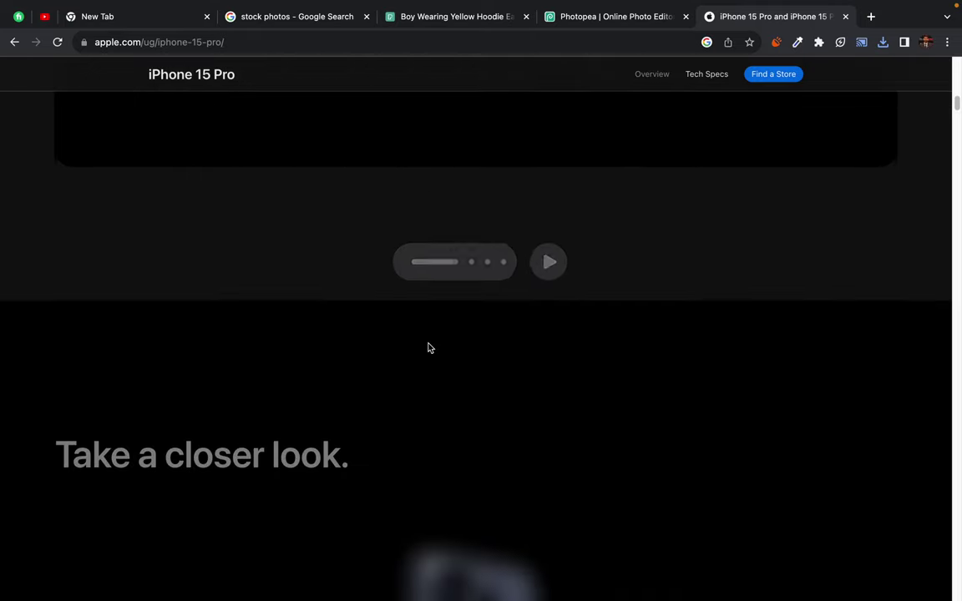
Find the rear camera close-up among the titanium design images on the iPhone 15 Pro page and view it in its own tab.
scroll(428, 348, "down", 2)
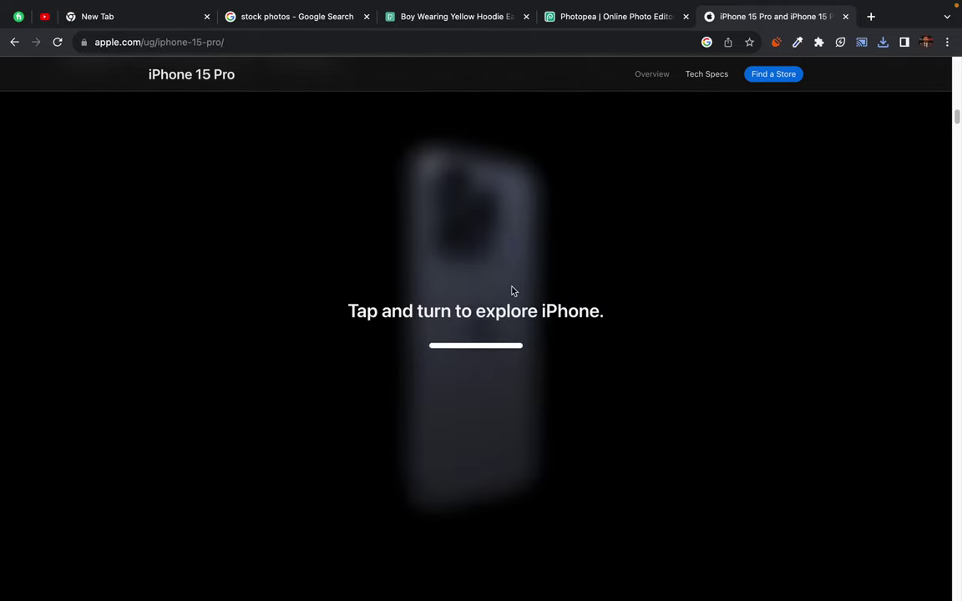
scroll(422, 388, "down", 10)
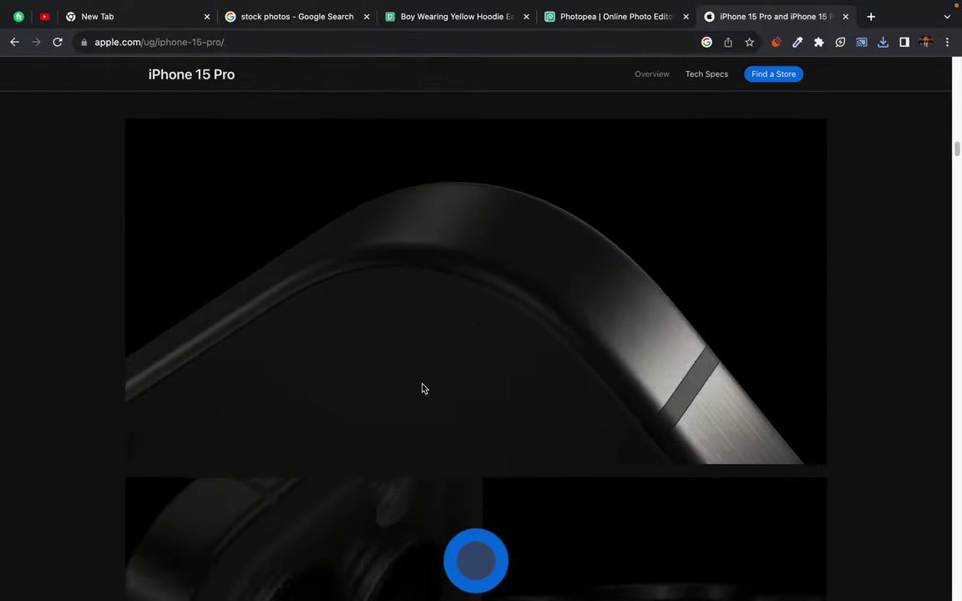
scroll(422, 388, "down", 3)
scroll(423, 388, "up", 1)
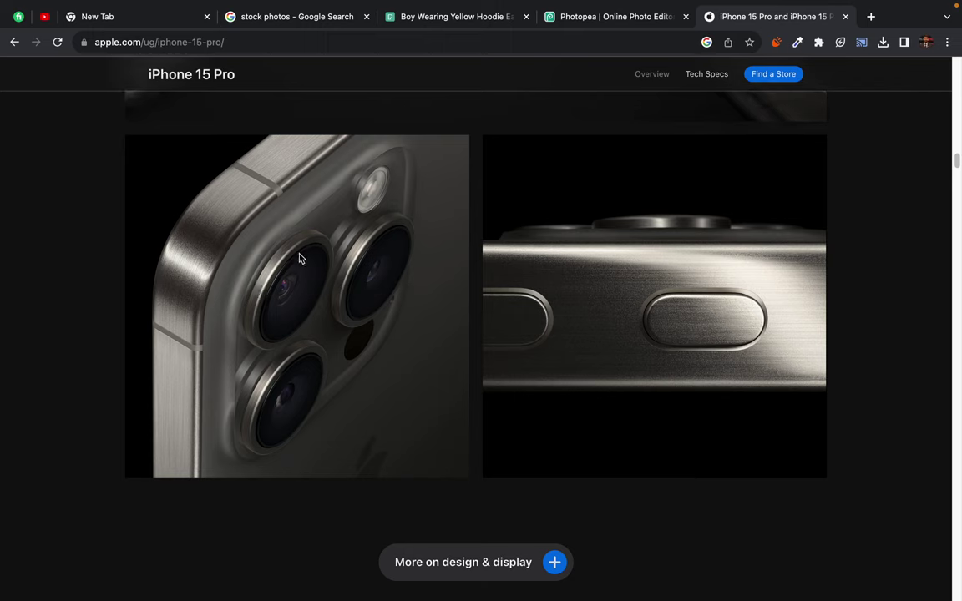
right_click(332, 230)
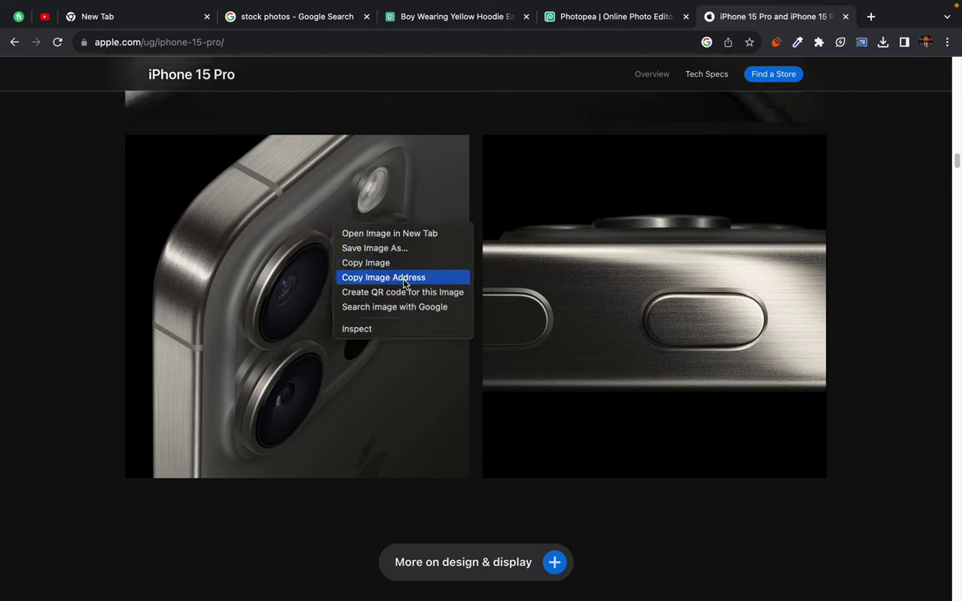
left_click(404, 234)
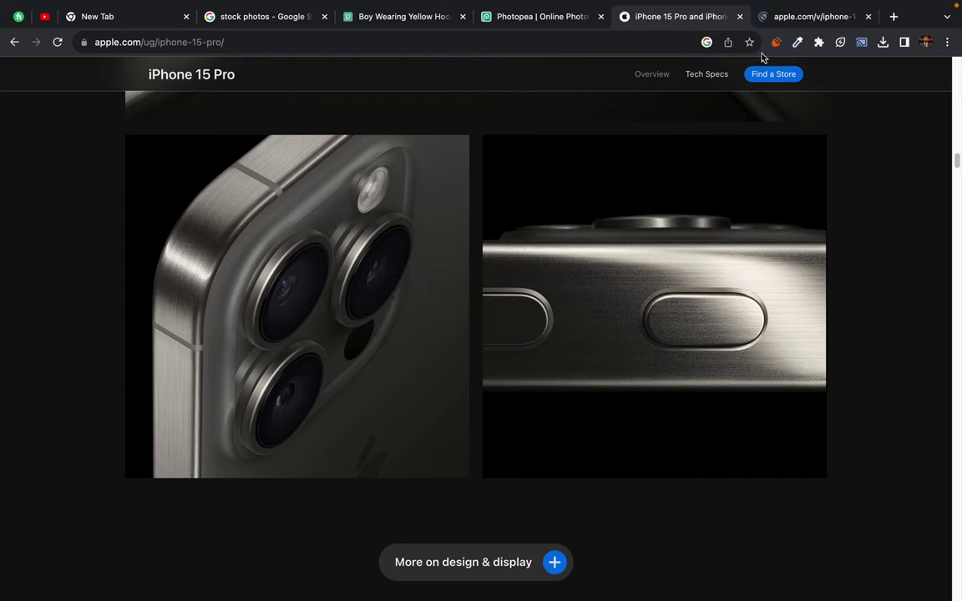
left_click(801, 22)
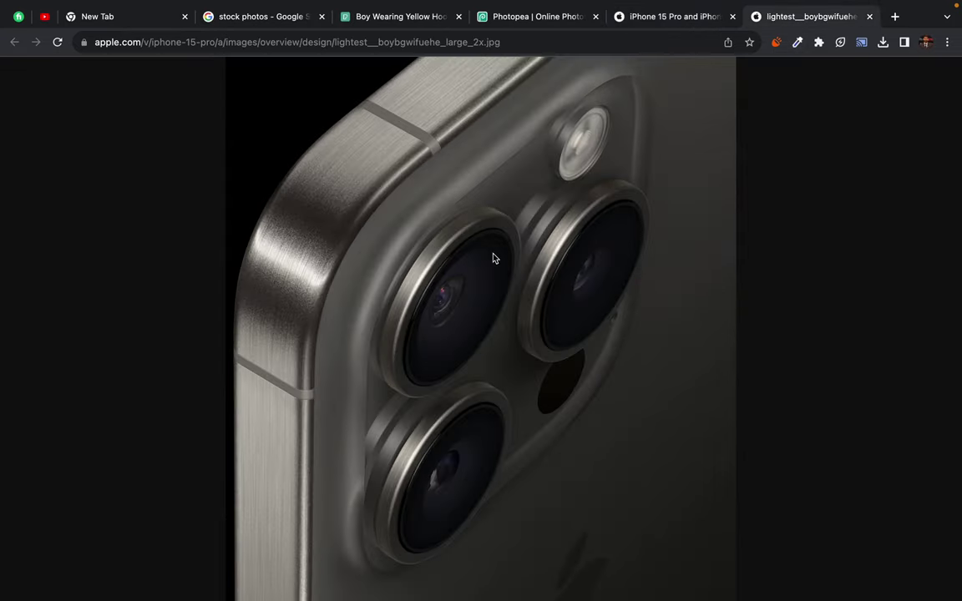
Save the camera close-up image to Downloads and inspect its preview and file details in Finder.
key("super+s")
left_click(602, 336)
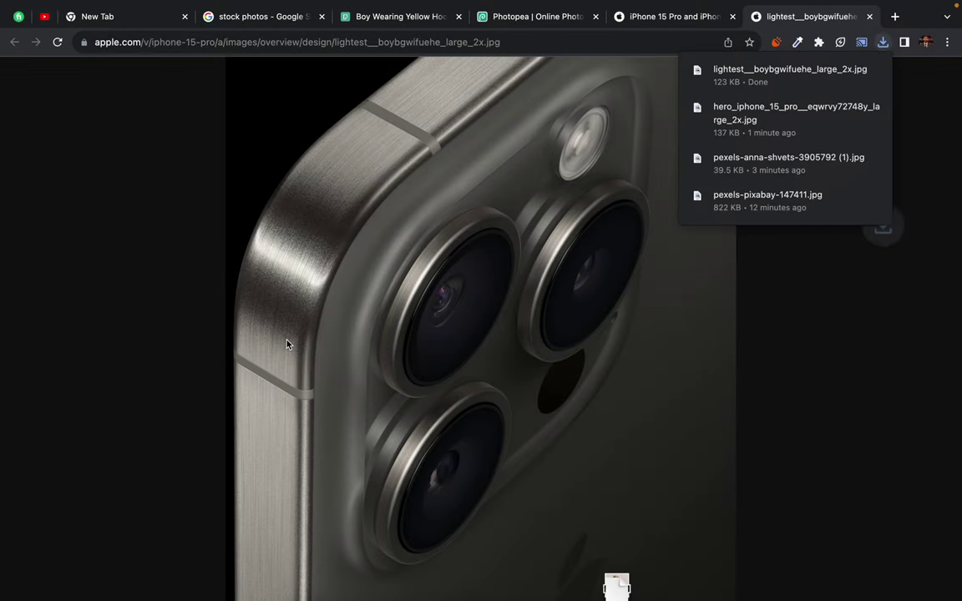
key("super+Tab")
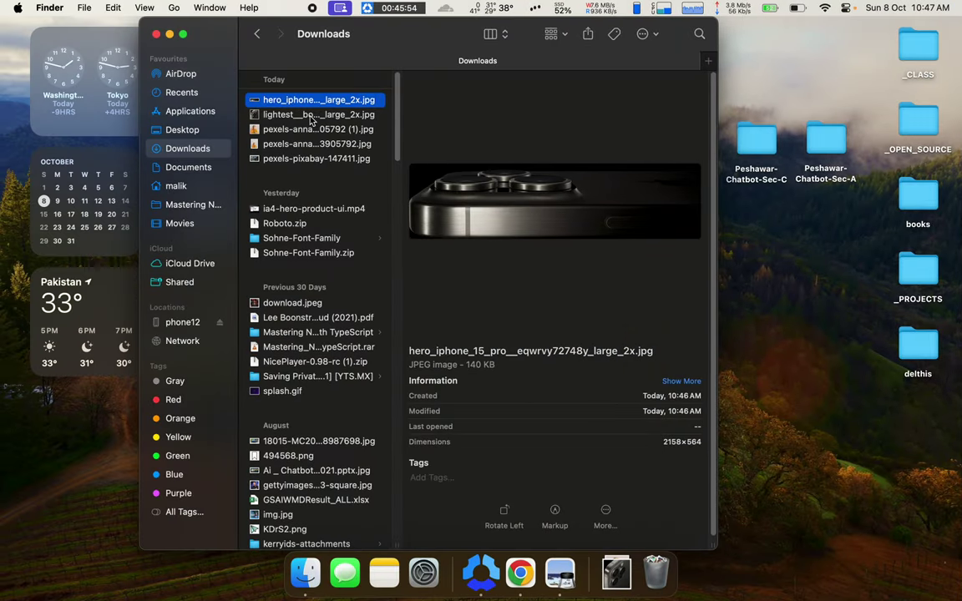
left_click(311, 115)
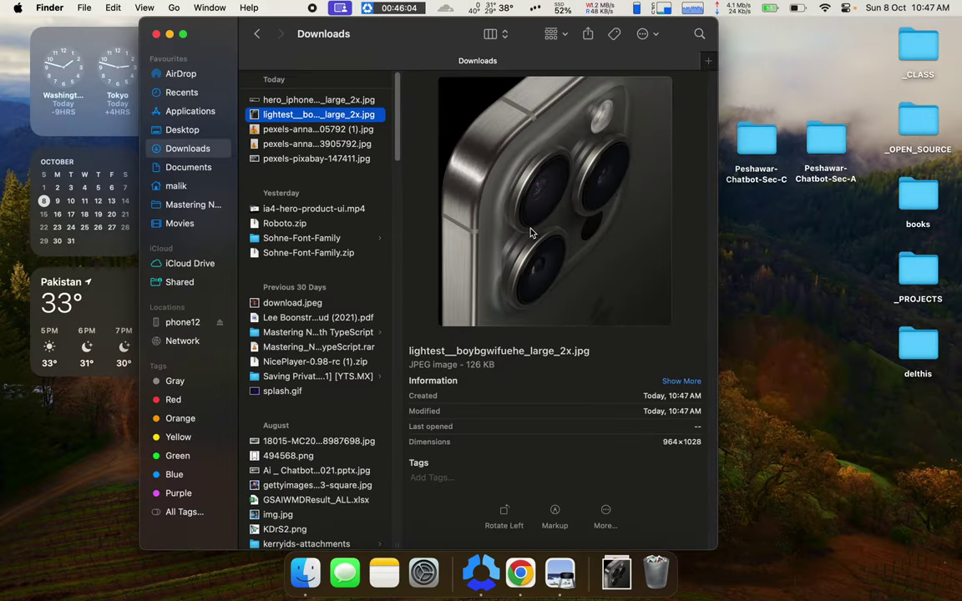
Switch back to Chrome, close the camera image tab, and view the neighbouring side-button image in its own tab.
key("ctrl+Right")
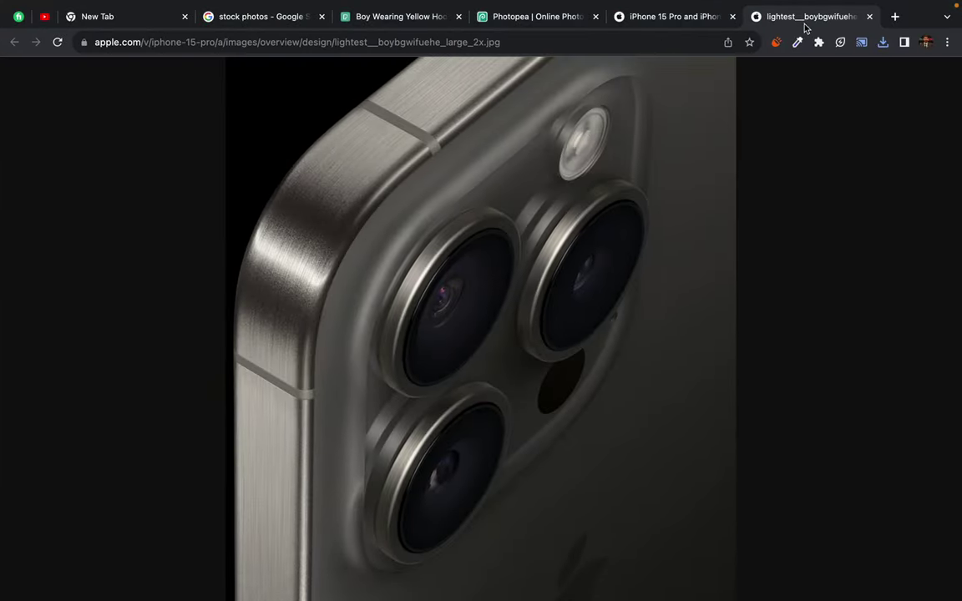
left_click(869, 16)
scroll(569, 392, "down", 2)
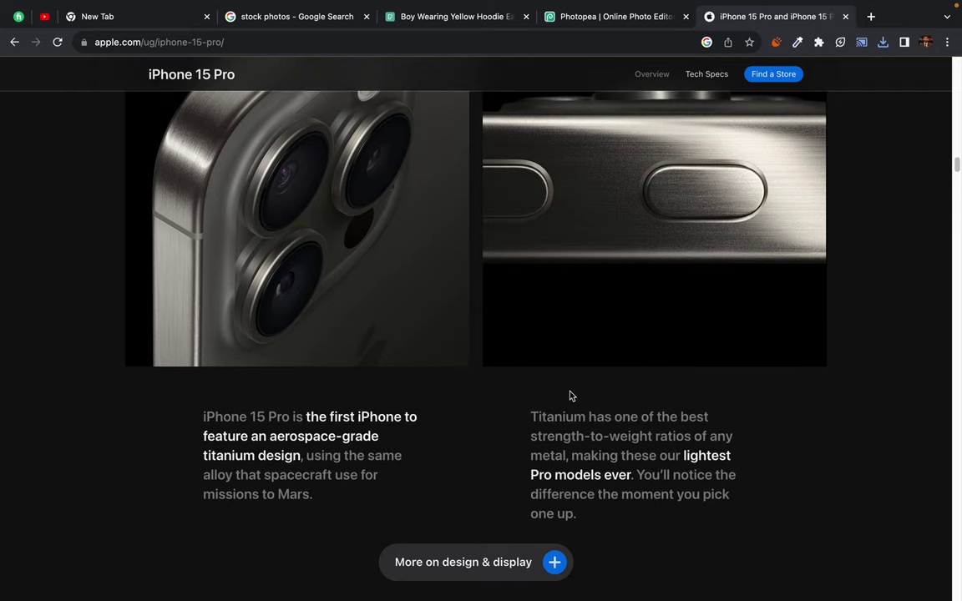
scroll(569, 393, "up", 4)
right_click(625, 296)
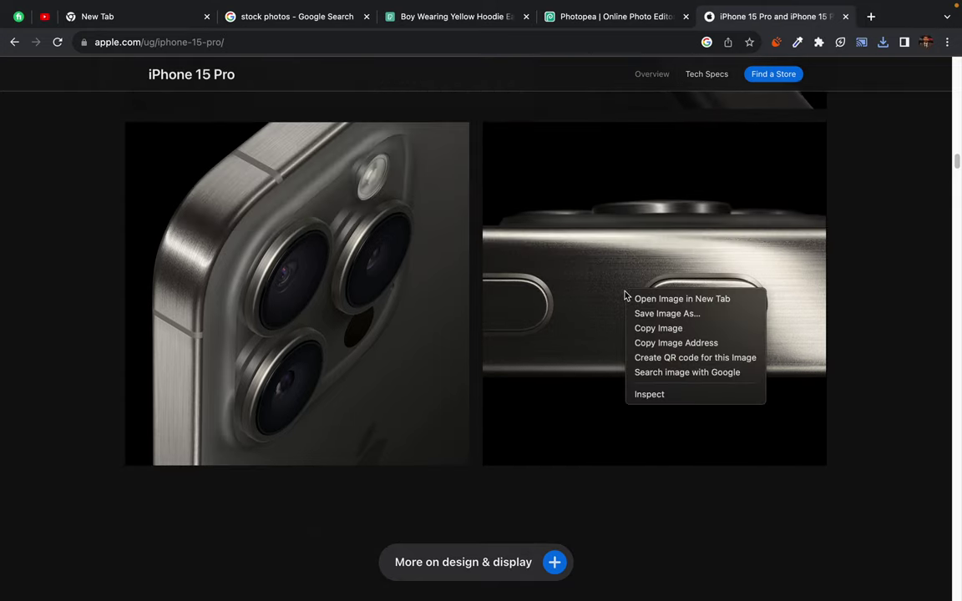
left_click(661, 299)
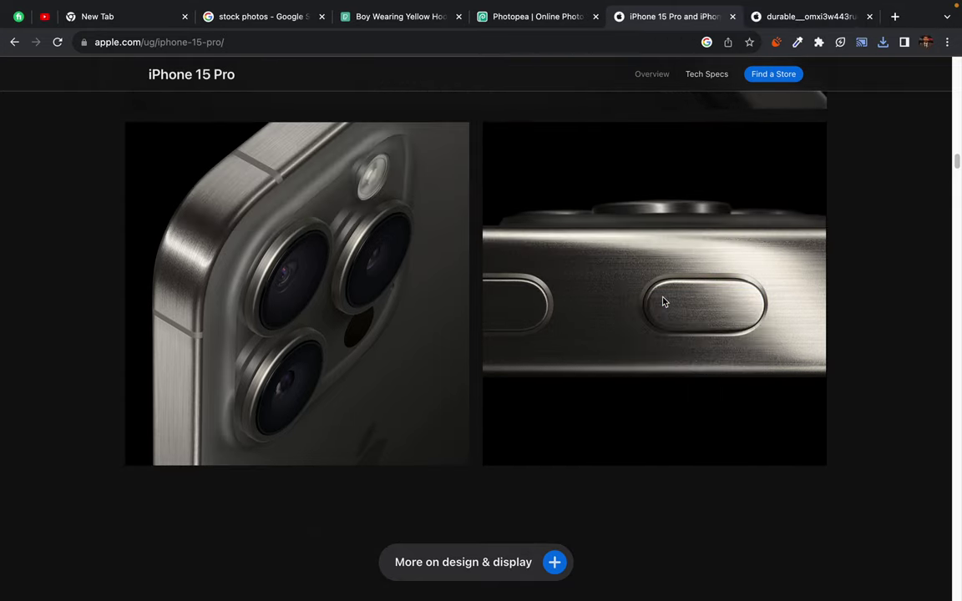
left_click(790, 17)
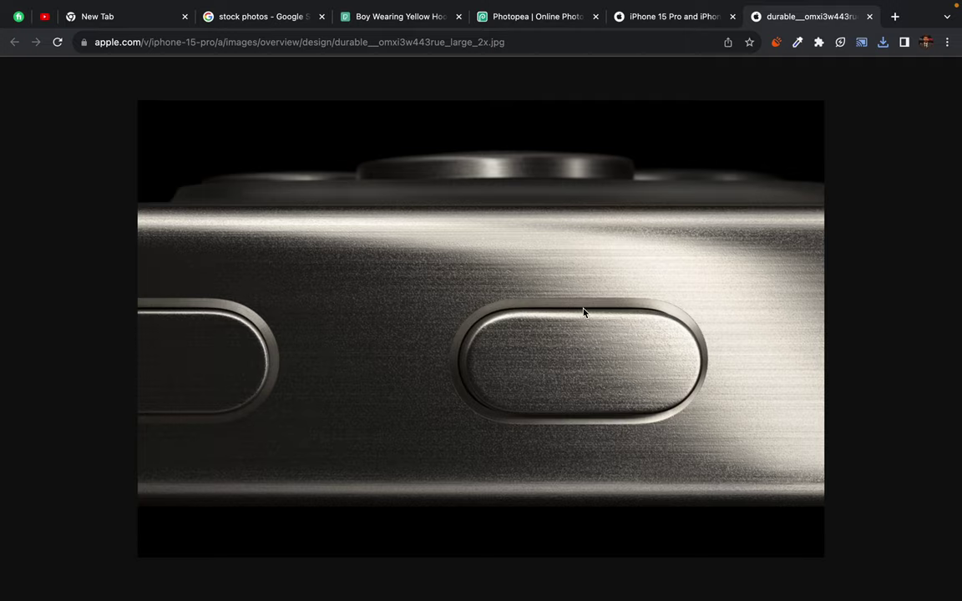
Save the side-button image to Downloads and inspect its preview and file details in Finder.
key("super+s")
left_click(587, 336)
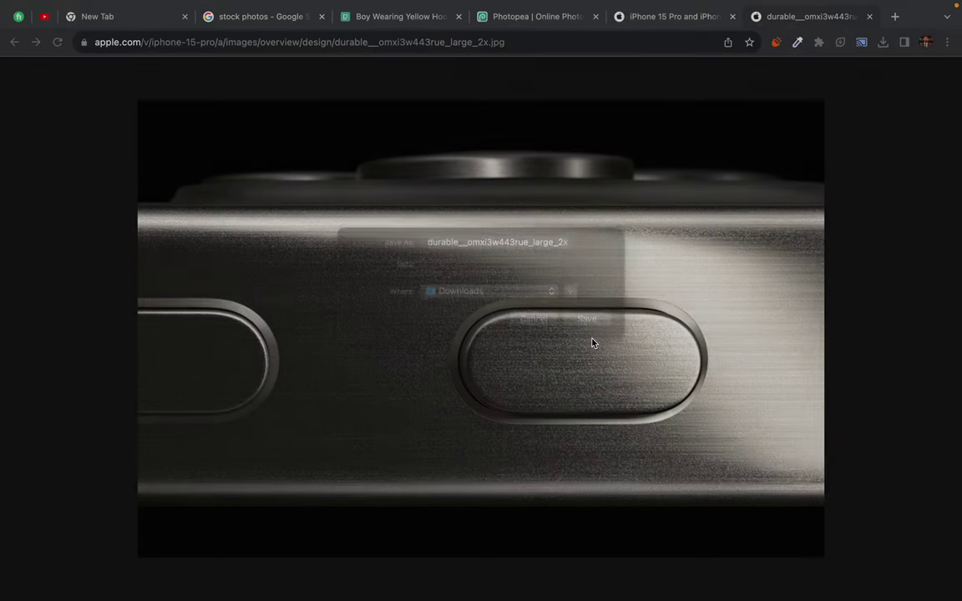
key("ctrl+Left")
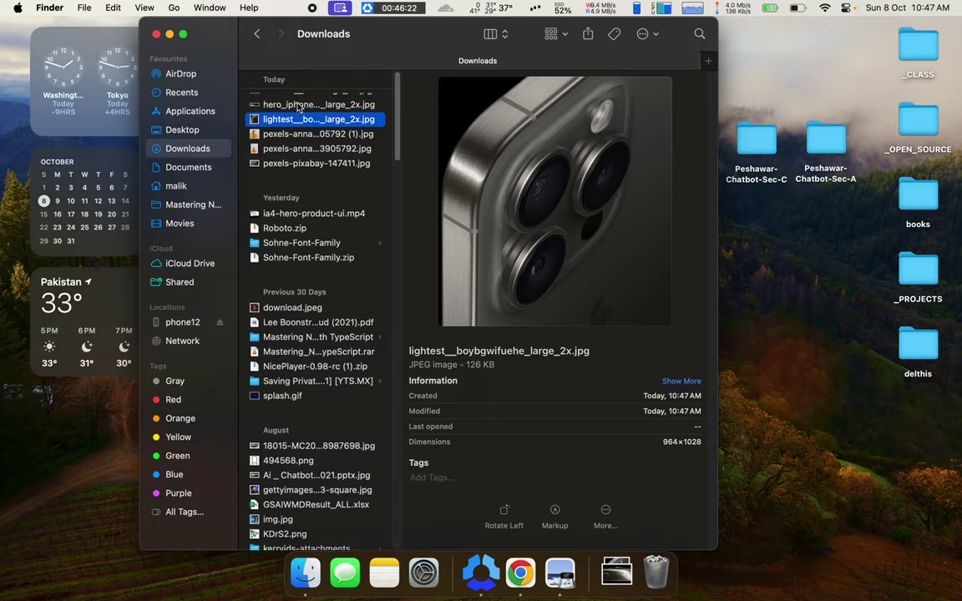
left_click(276, 100)
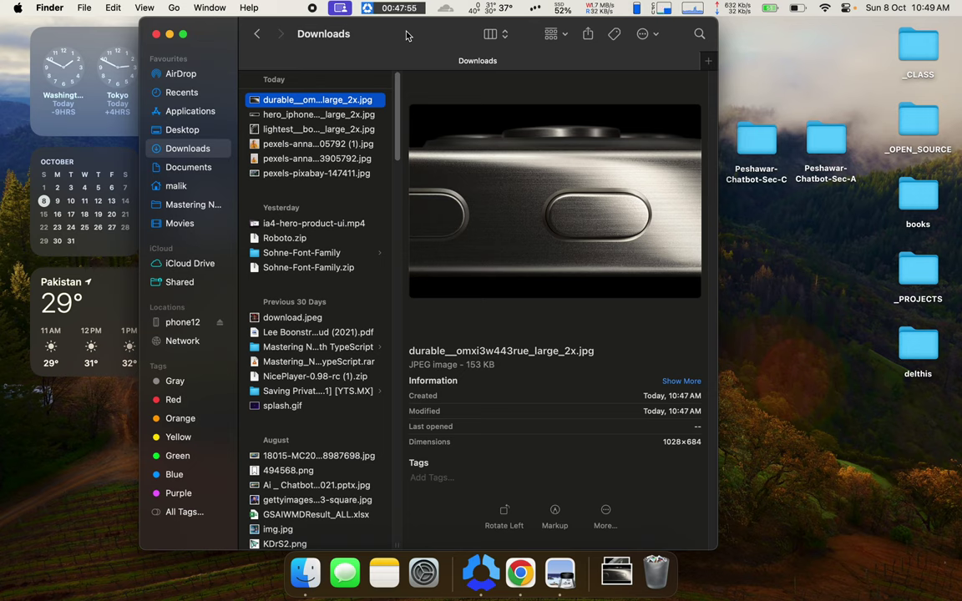
Close the Finder window and switch to the Pexels photo tab in Chrome.
left_click(155, 34)
key("ctrl+Right")
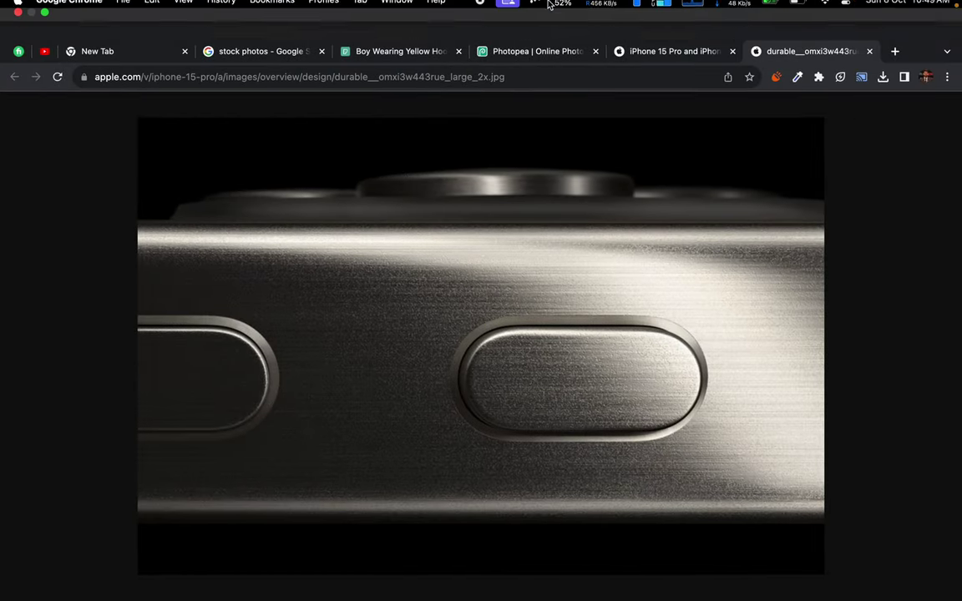
left_click(511, 52)
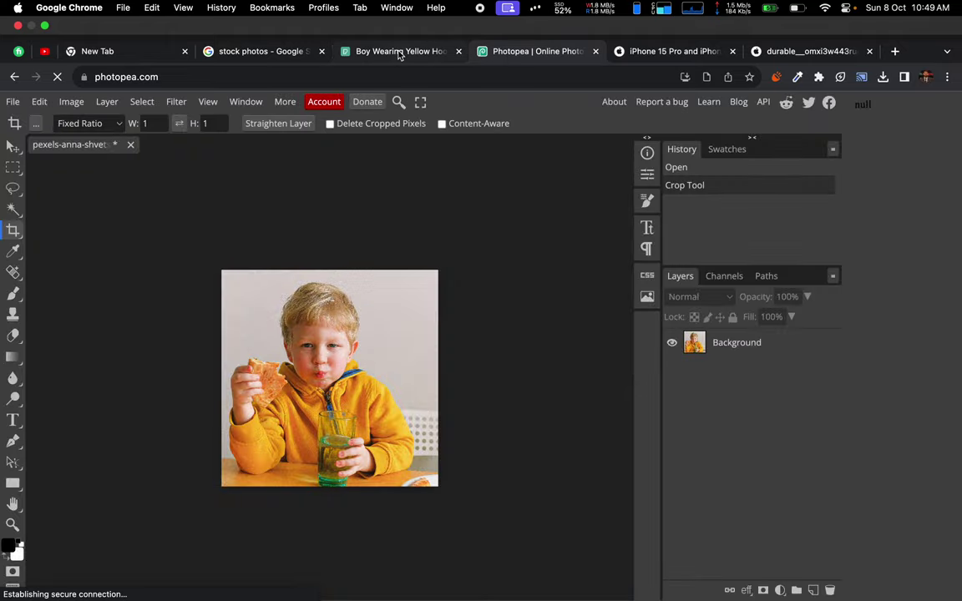
left_click(399, 52)
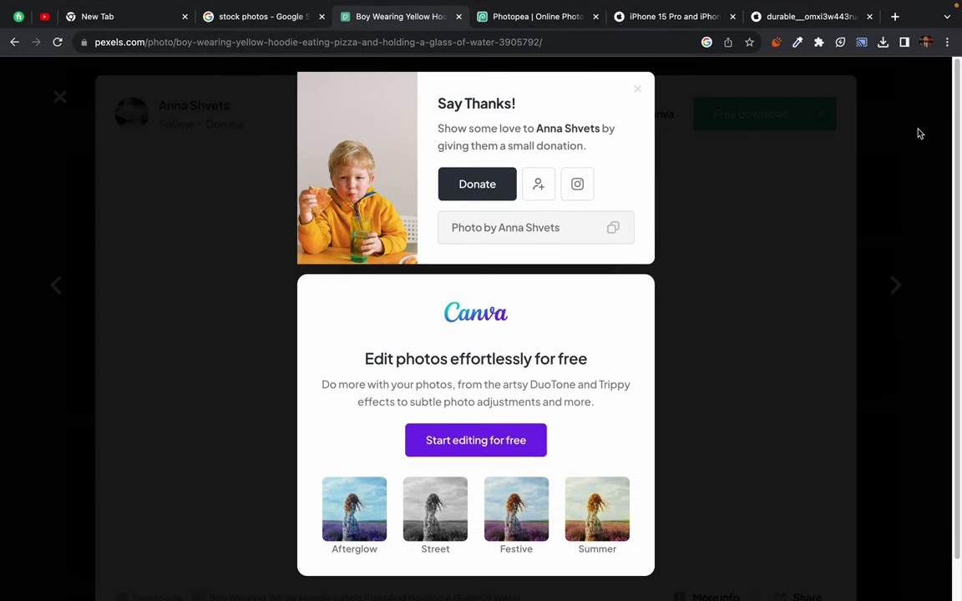
Dismiss the Pexels donation pop-up and the photo view, and reload the "child eating" search results.
left_click(919, 134)
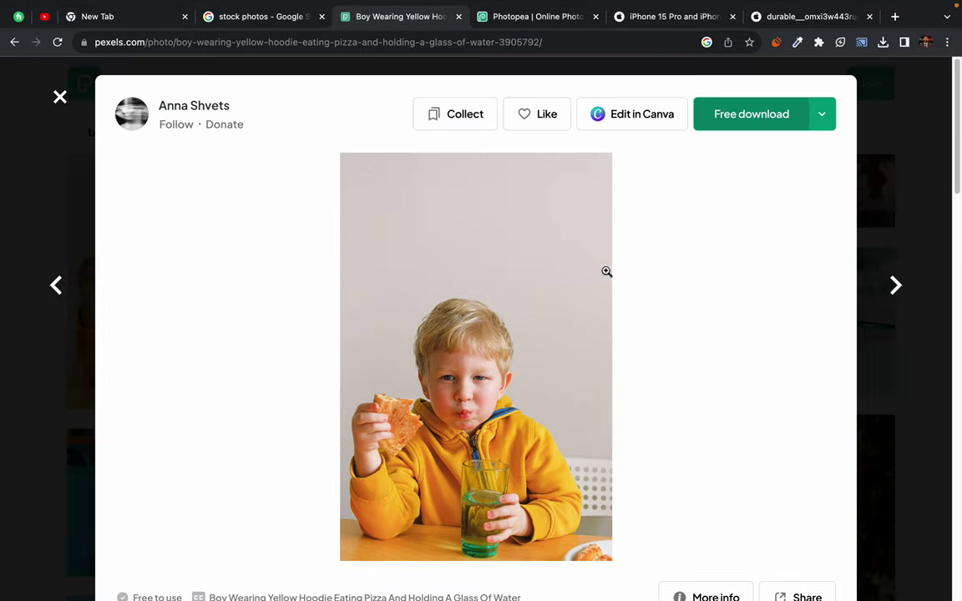
left_click(59, 98)
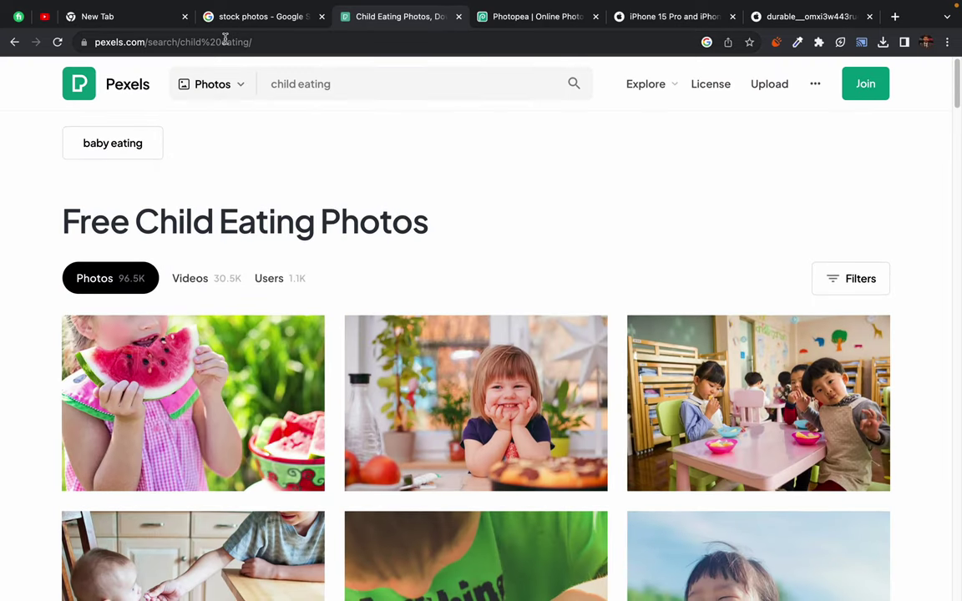
left_click(223, 38)
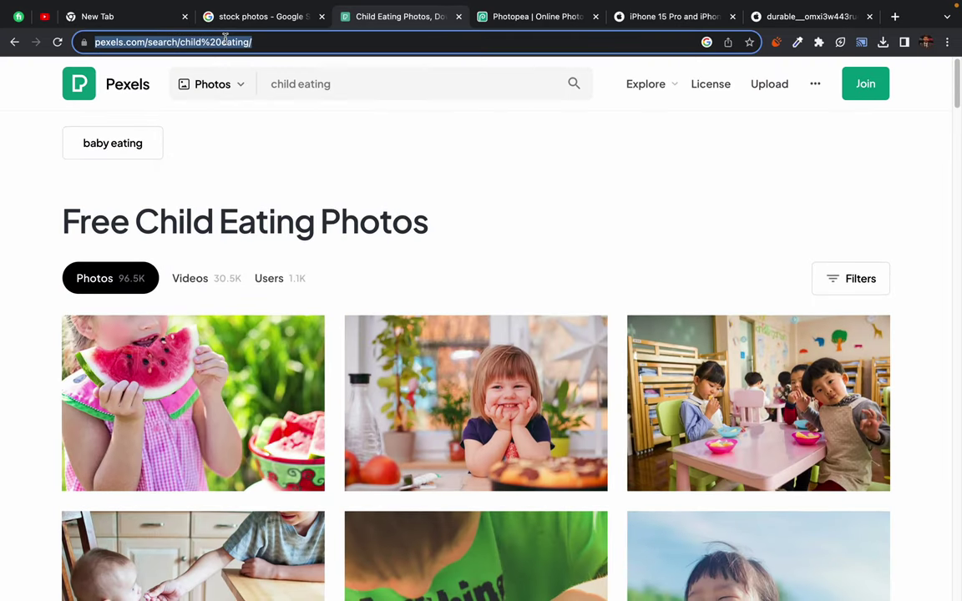
key("Return")
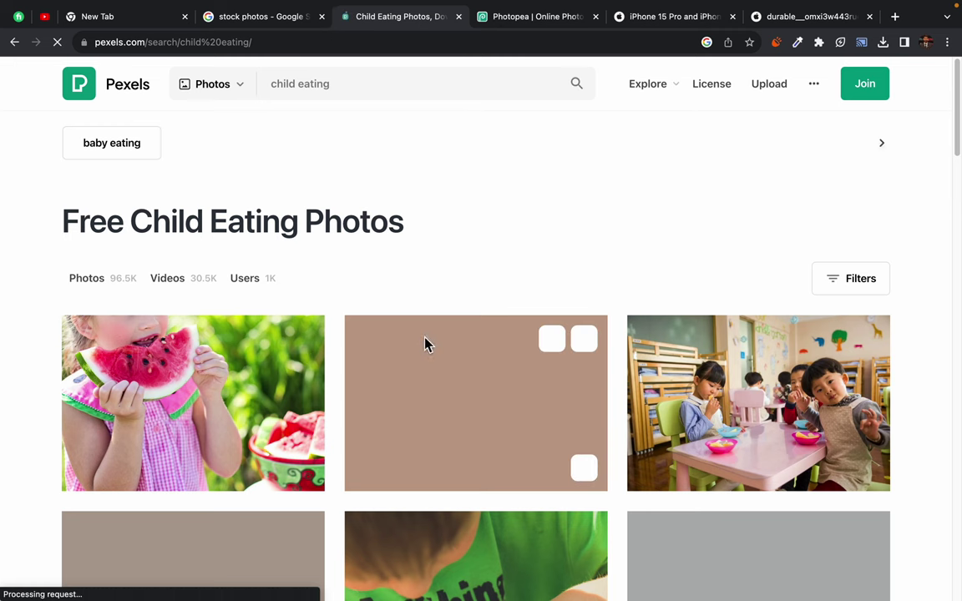
Find the photo of the boy in the yellow hoodie in the results and view its preview image in its own tab.
scroll(480, 255, "down", 1)
scroll(480, 255, "down", 10)
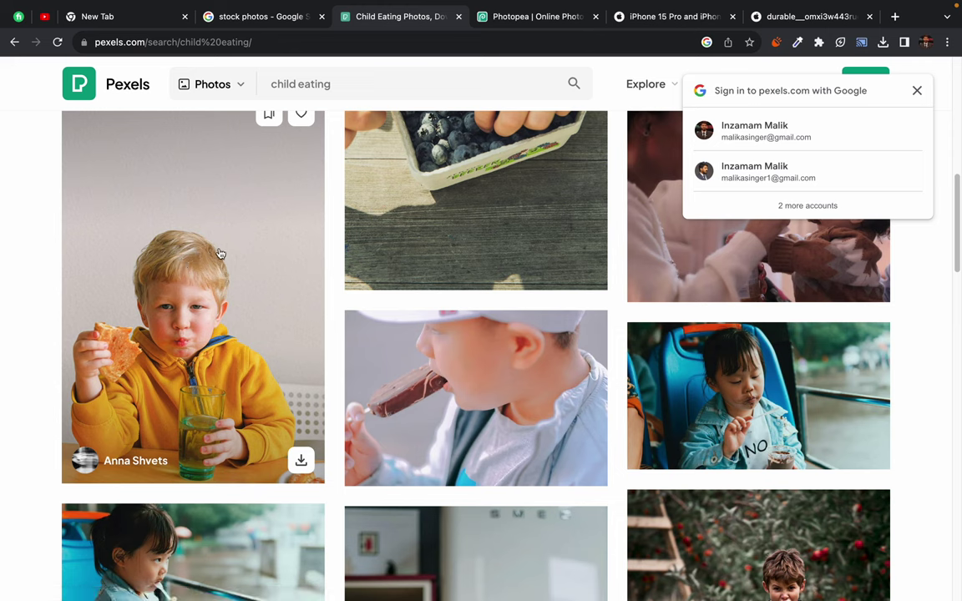
right_click(171, 229)
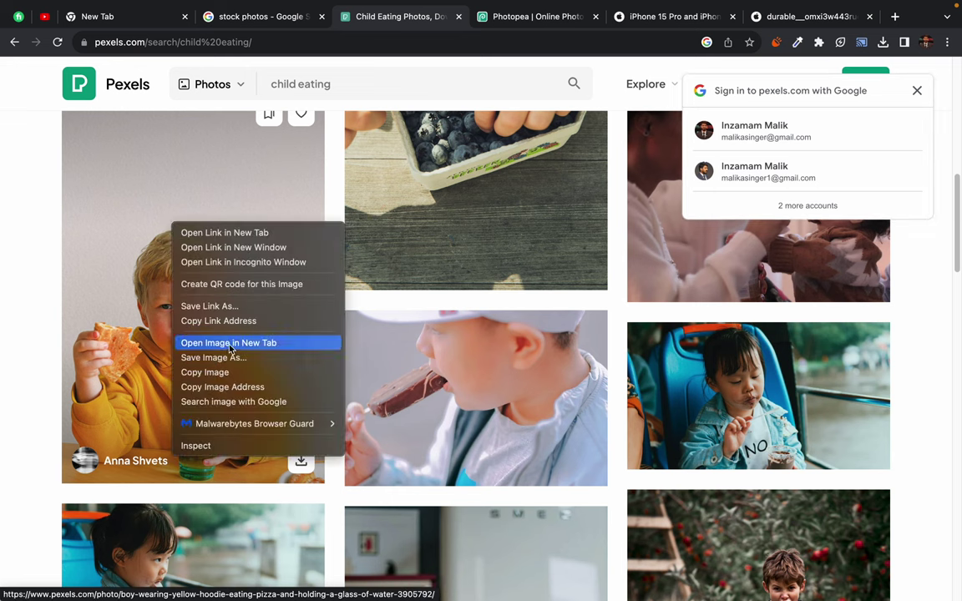
left_click(34, 210)
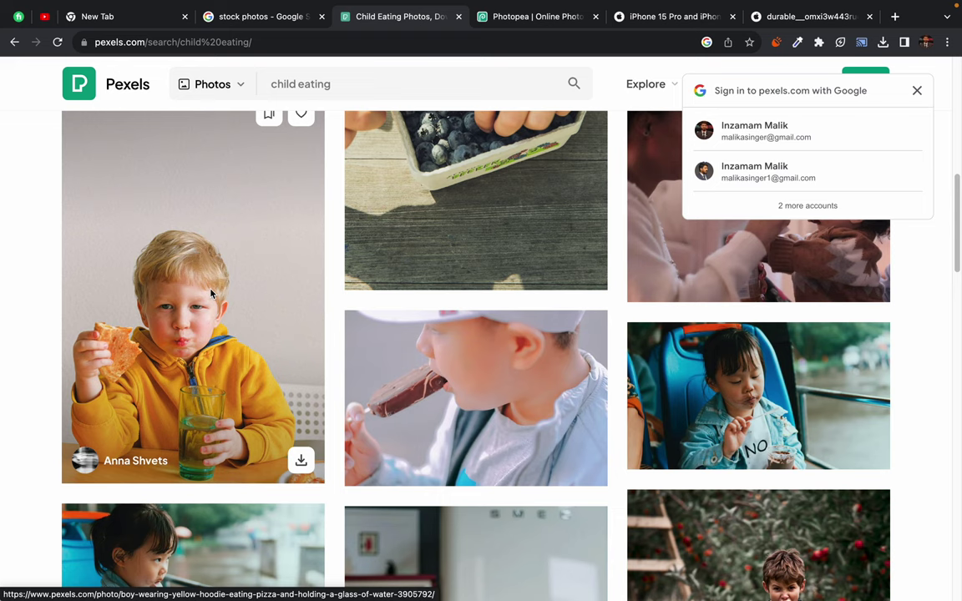
right_click(191, 329)
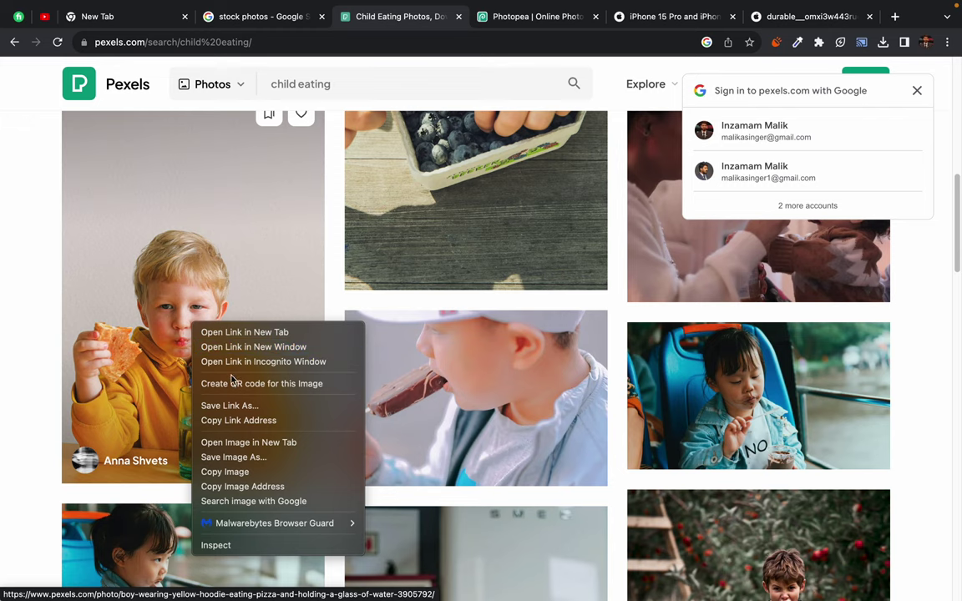
left_click(243, 450)
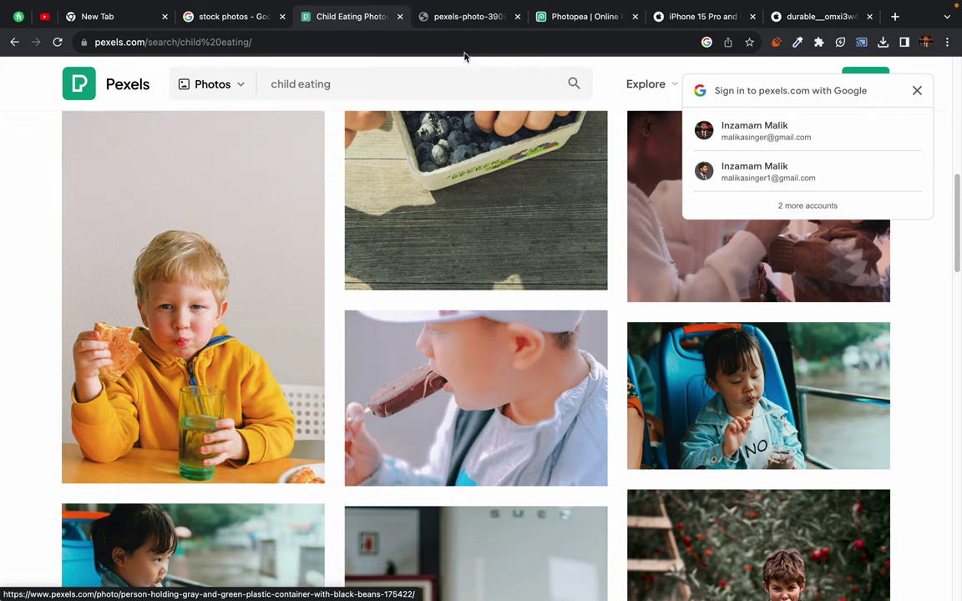
left_click(472, 18)
Save the Pexels preview image to Downloads as pexels-photo-3905792.
right_click(379, 192)
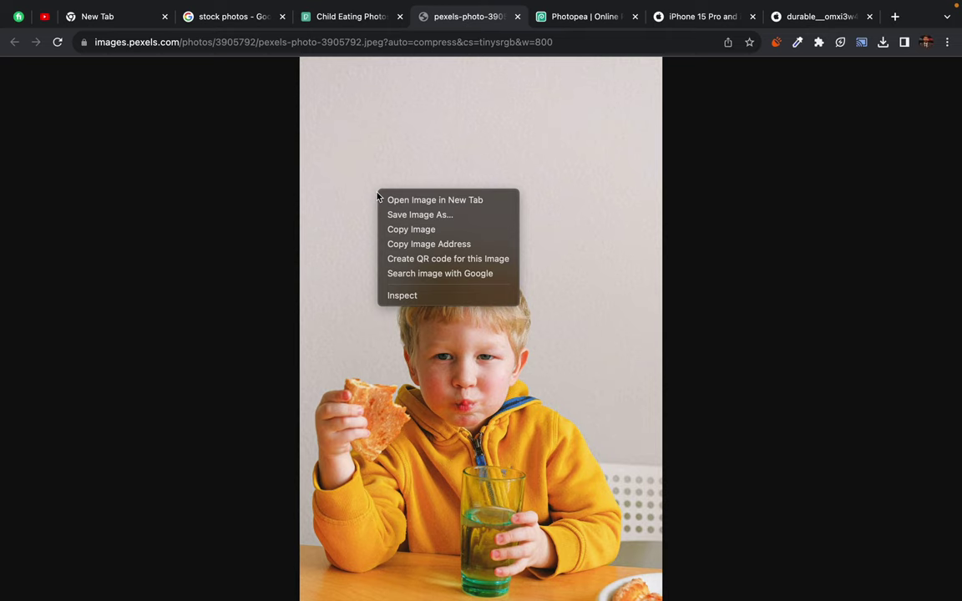
left_click(405, 185)
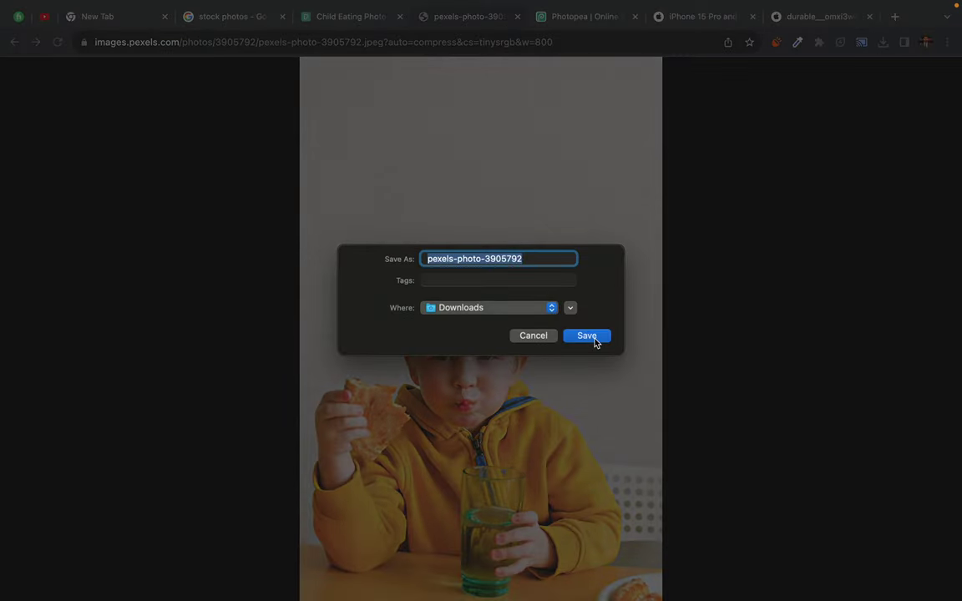
left_click(587, 335)
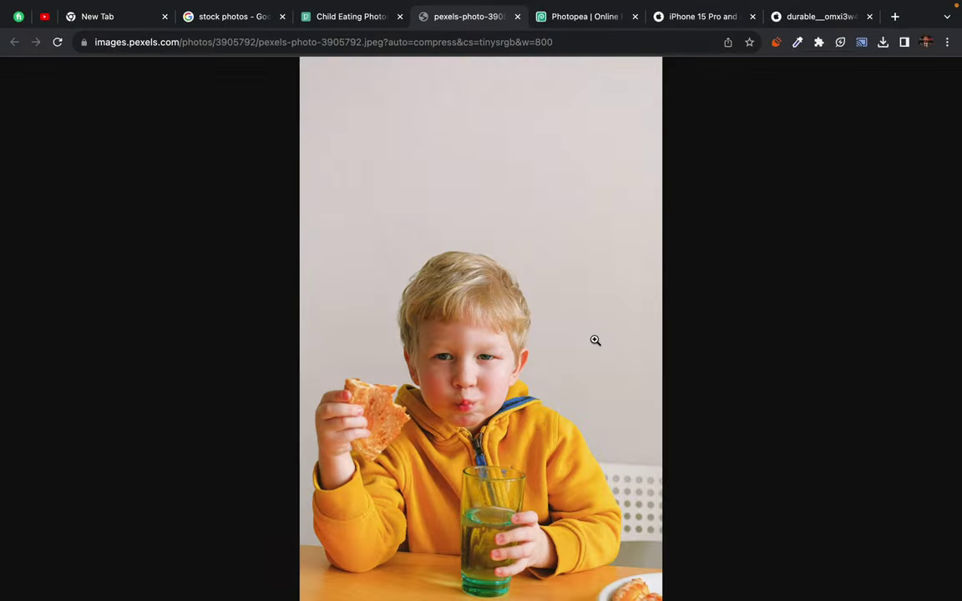
Switch to Finder and look through today's images in the Downloads folder as far as the saved Pexels photos.
key("ctrl+Left")
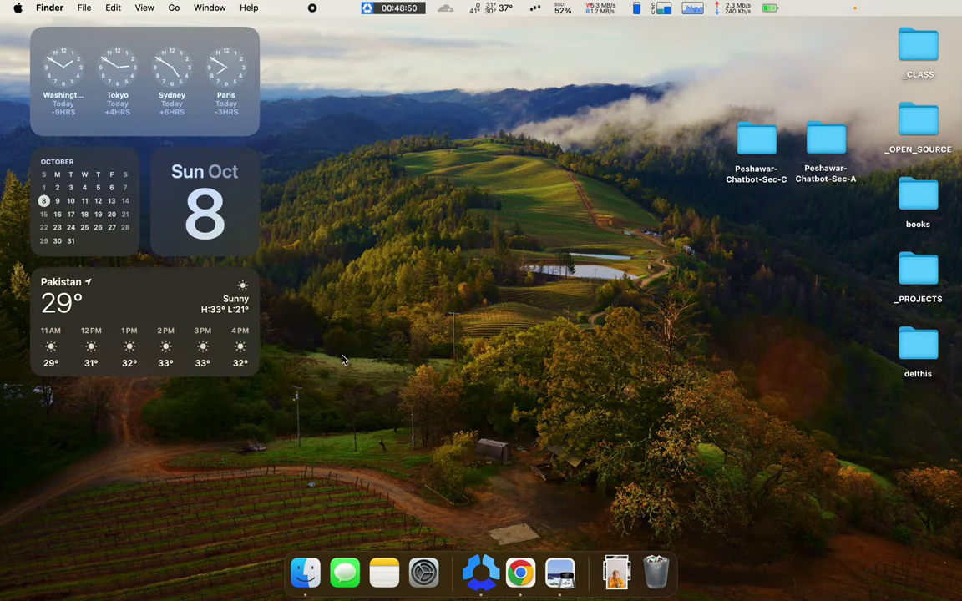
left_click(306, 573)
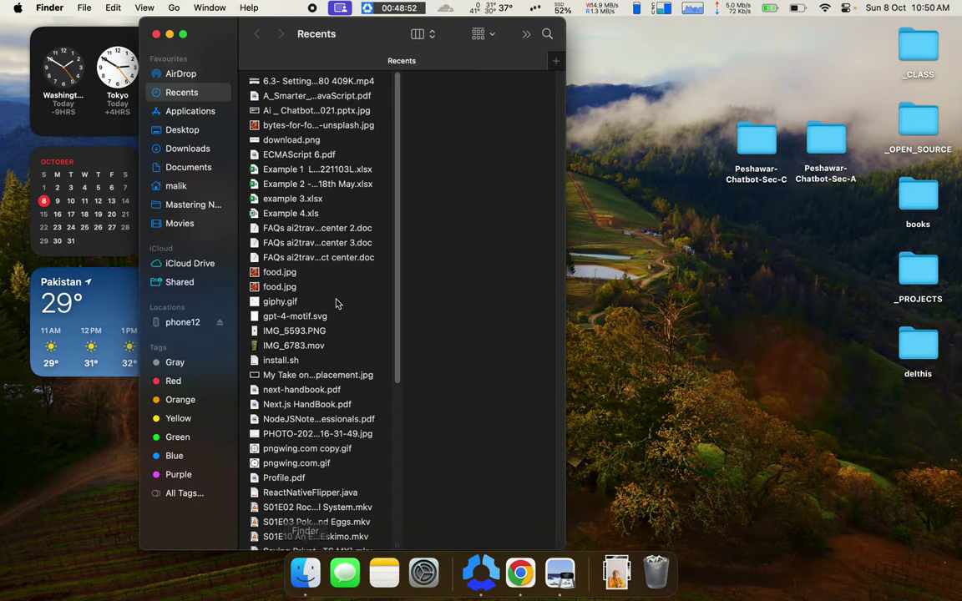
left_click(185, 148)
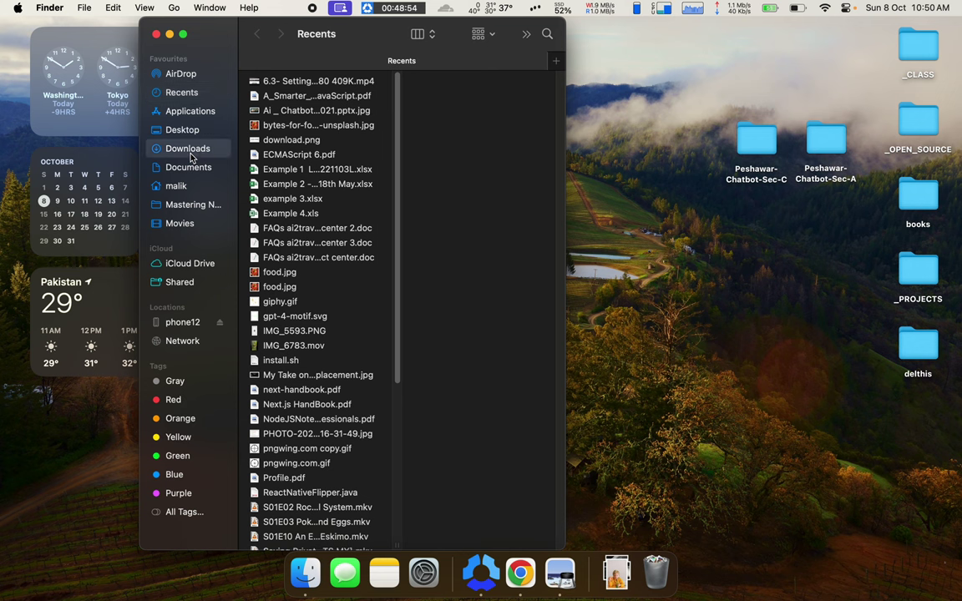
left_click(296, 100)
key("Down")
key("Down")
key("Down")
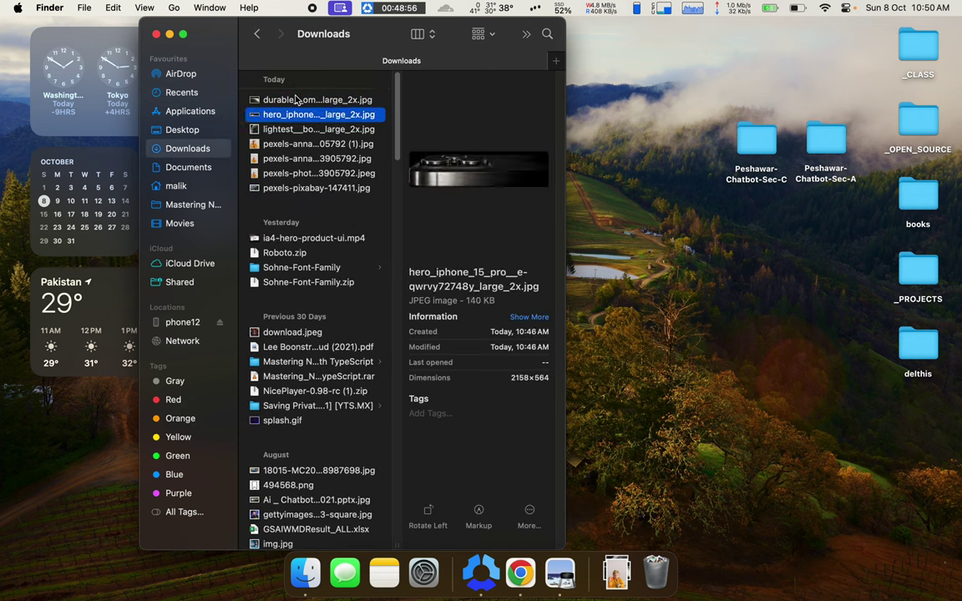
key("Down")
key("Down")
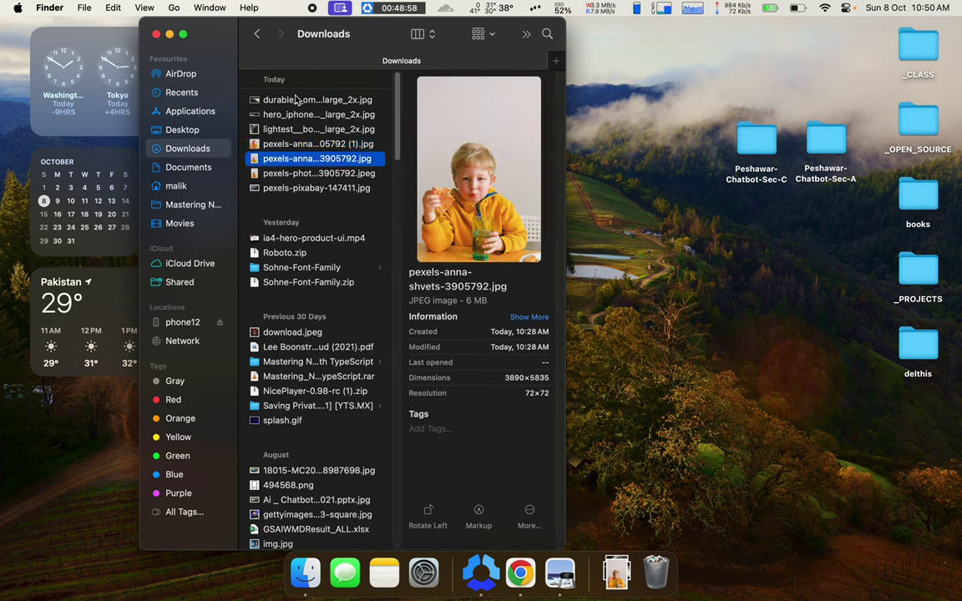
Compare the file sizes of the original, square-cropped and preview versions of the yellow-hoodie photo in Downloads.
key("Up")
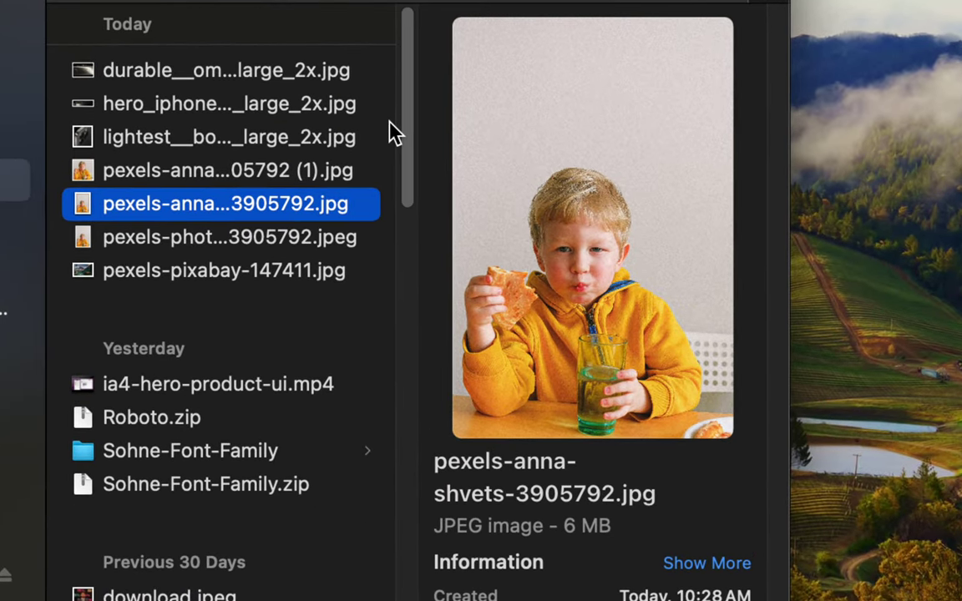
key("Down")
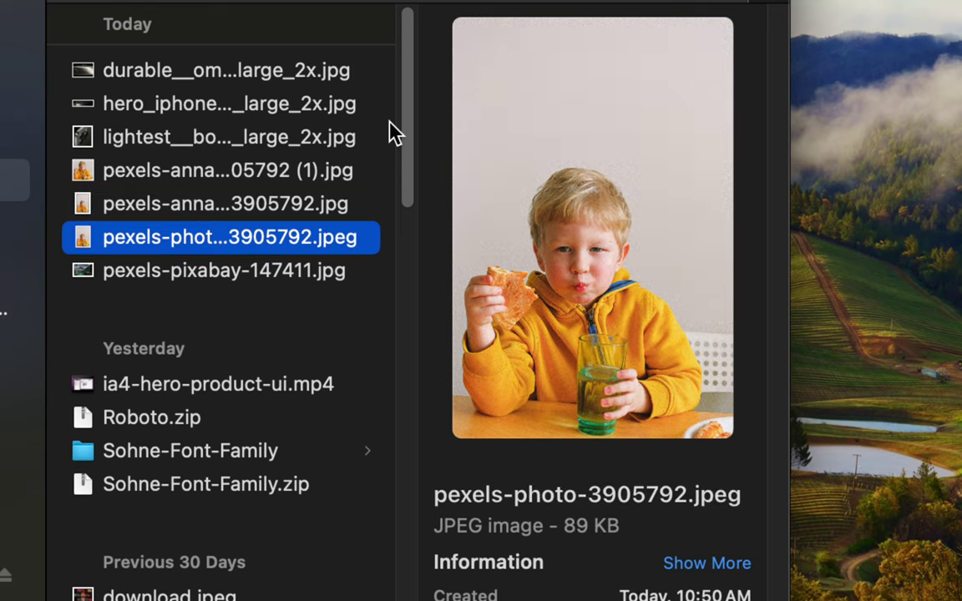
key("Up")
key("Up")
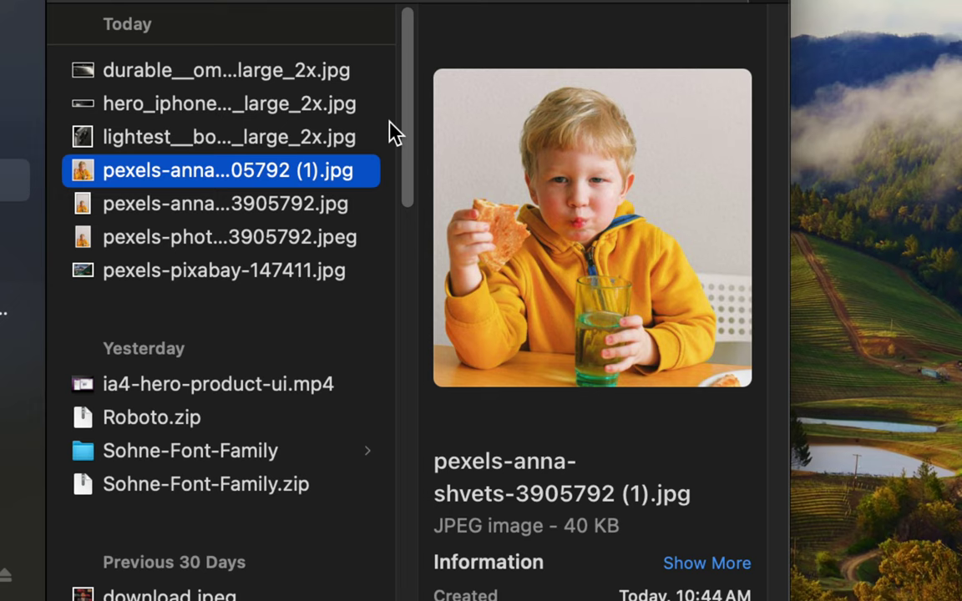
key("Down")
key("Down")
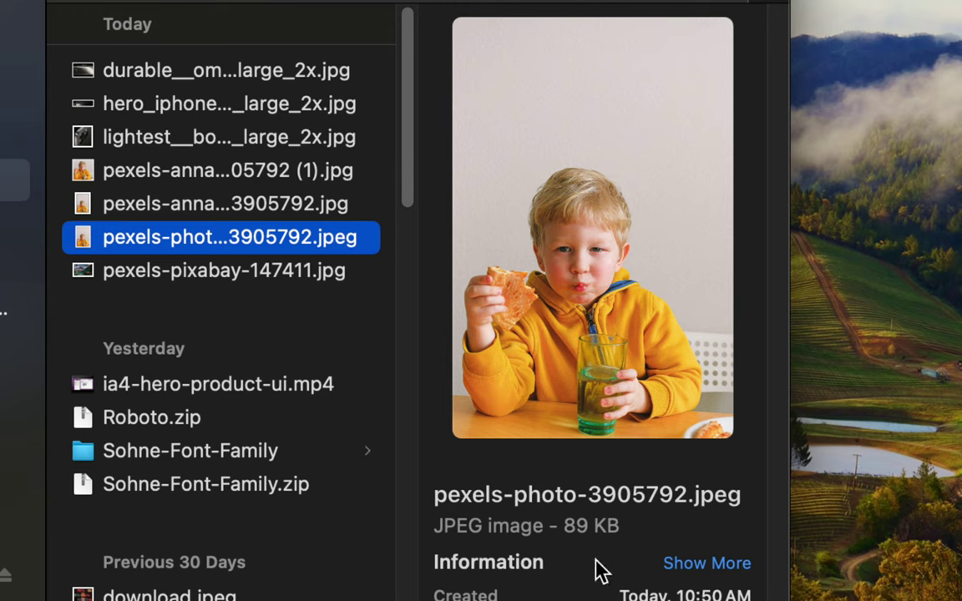
key("Up")
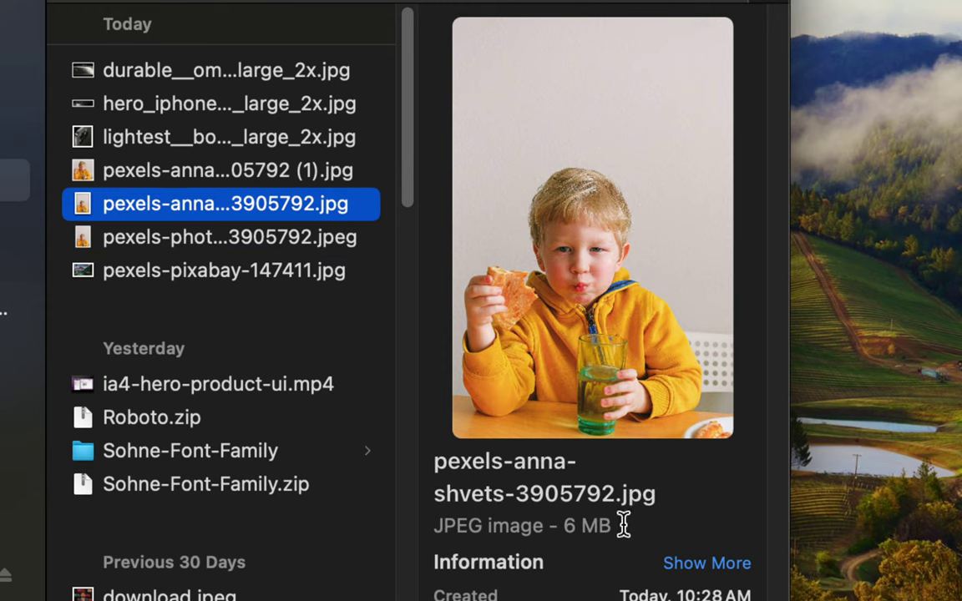
key("Down")
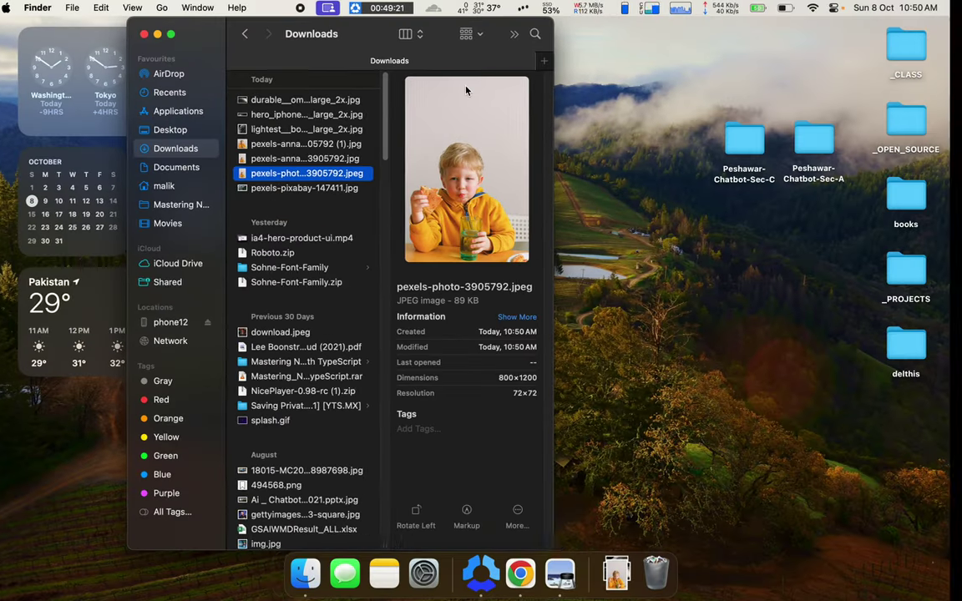
Switch back to Chrome and close the tab showing the Pexels preview image.
key("super+Tab")
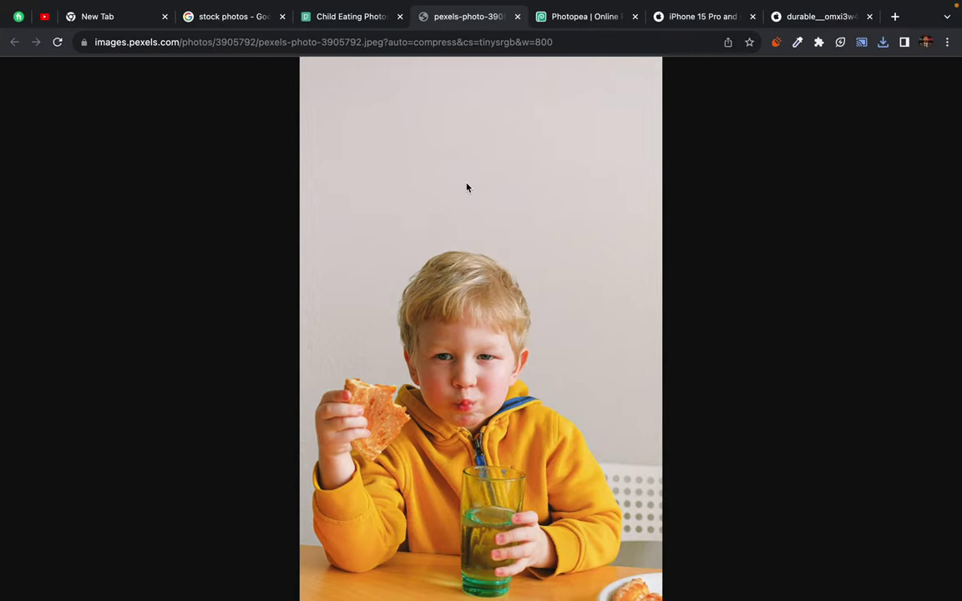
right_click(458, 17)
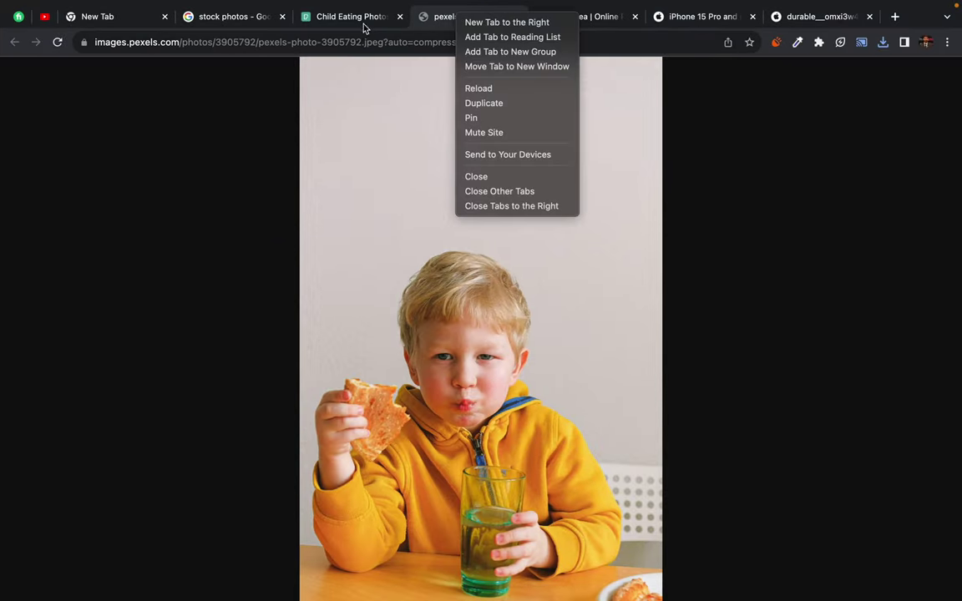
left_click(440, 25)
key("super+w")
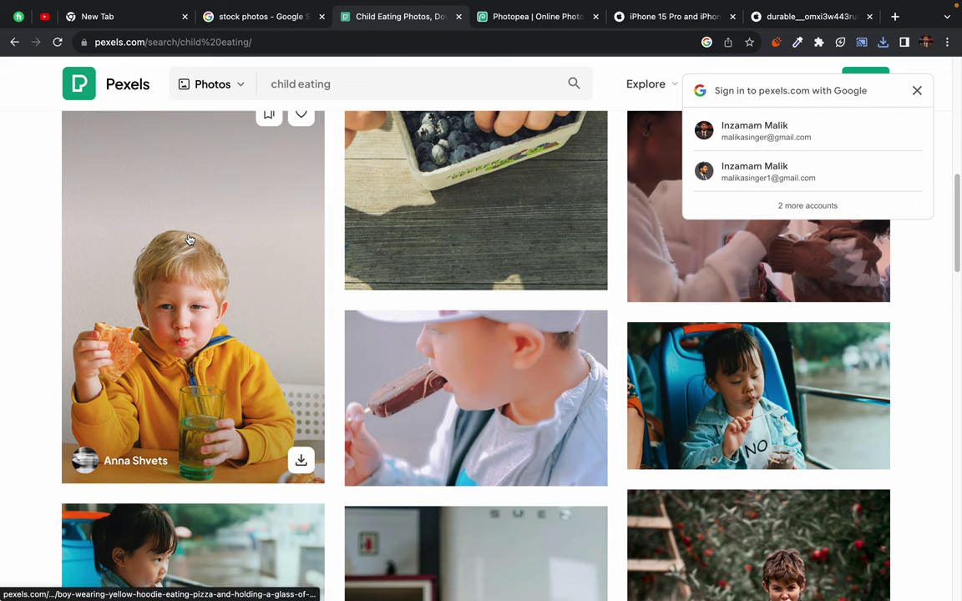
View the yellow-hoodie boy's photo page and its download option, and return to the "child eating" results.
left_click(189, 239)
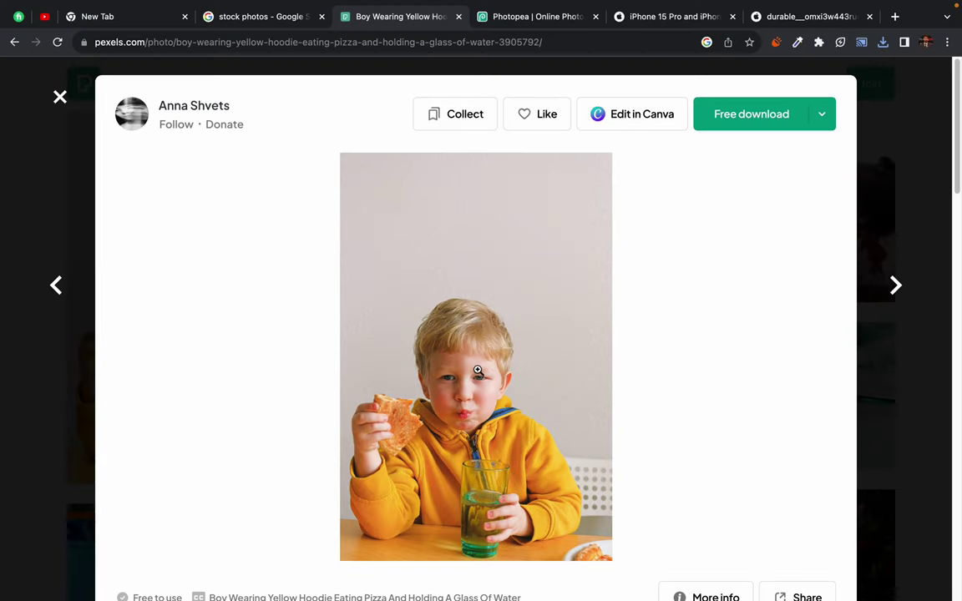
scroll(447, 369, "down", 1)
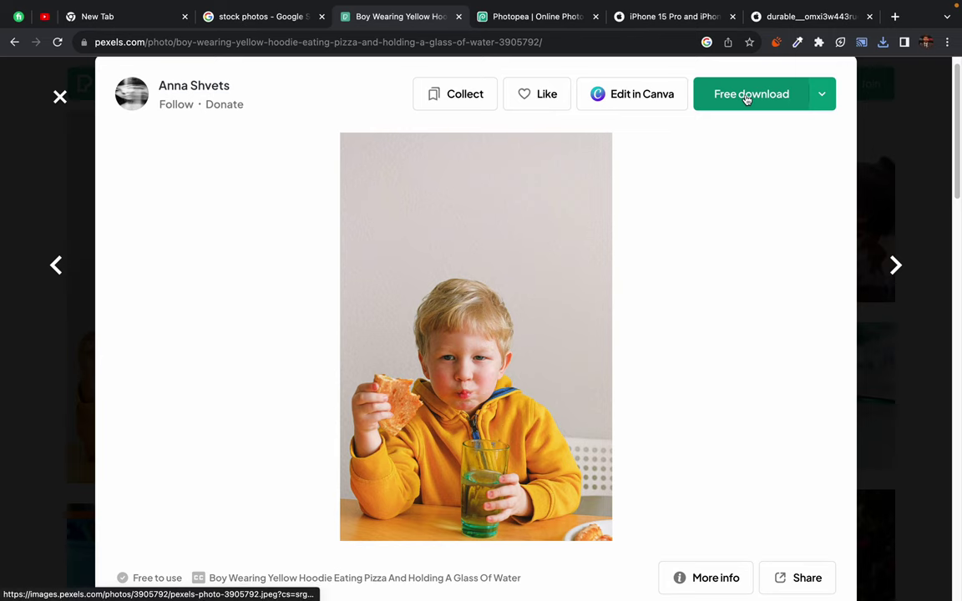
left_click(895, 70)
scroll(502, 503, "down", 5)
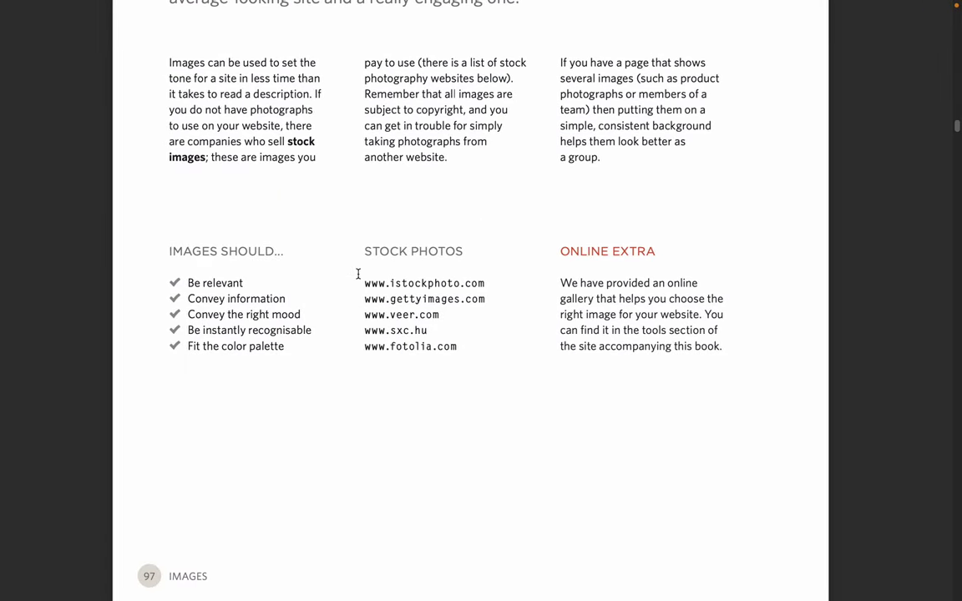
Highlight the list of stock photo websites on page 97 of the book PDF while reading it.
left_click_drag(357, 274, 493, 365)
left_click(493, 365)
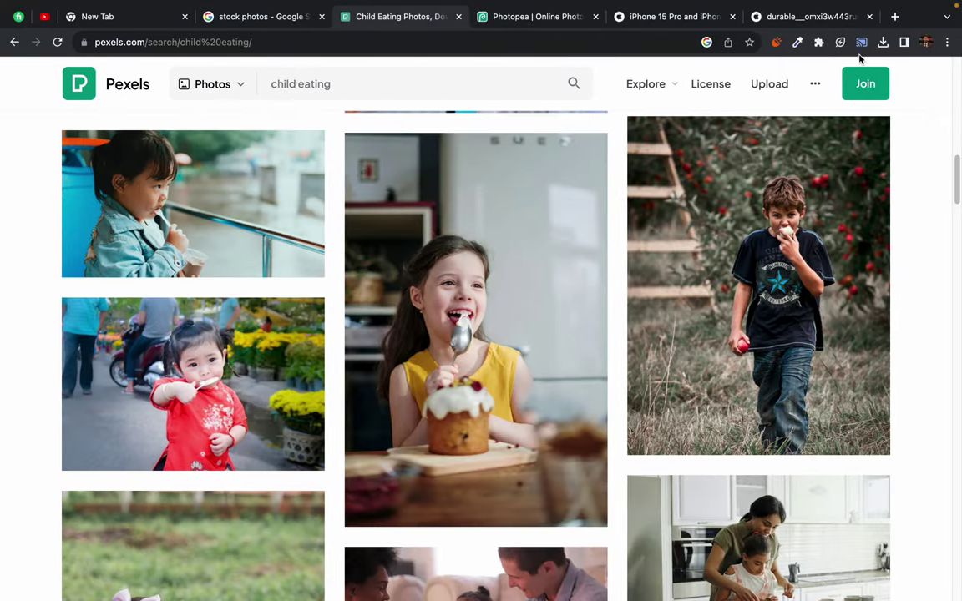
Search Google for "optimize for web photoshop" in a new Chrome tab.
left_click(894, 17)
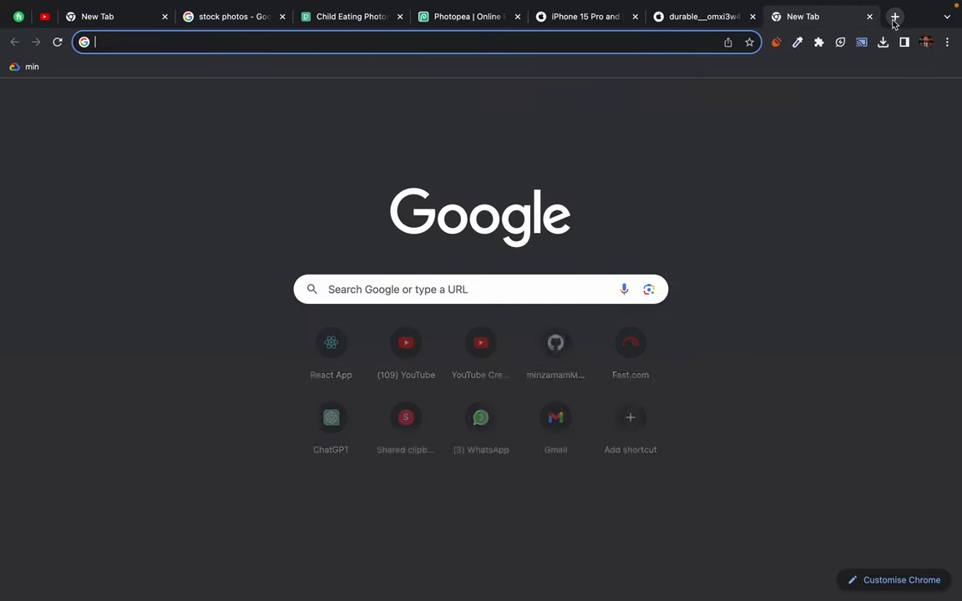
type("optimize")
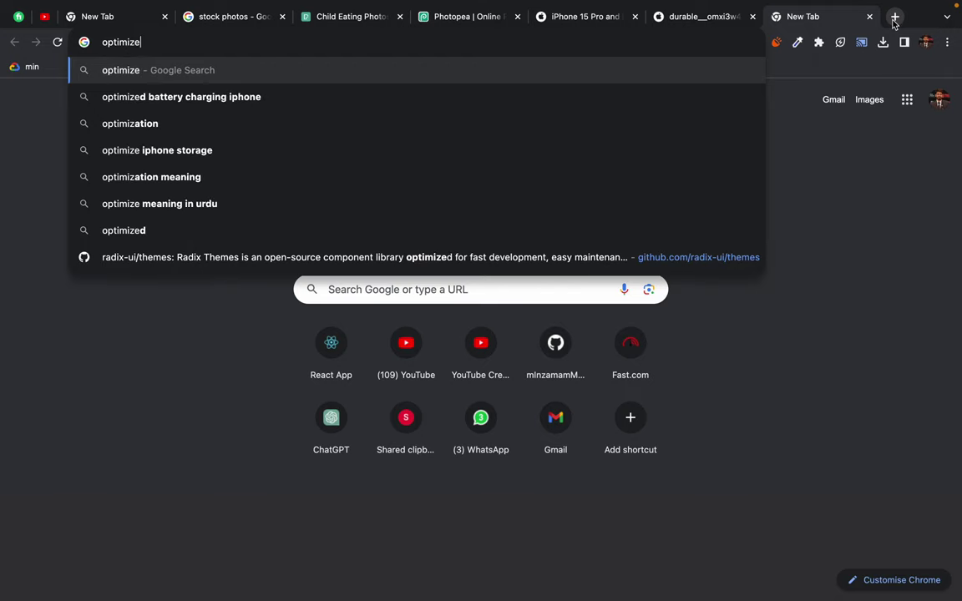
type(" for web ")
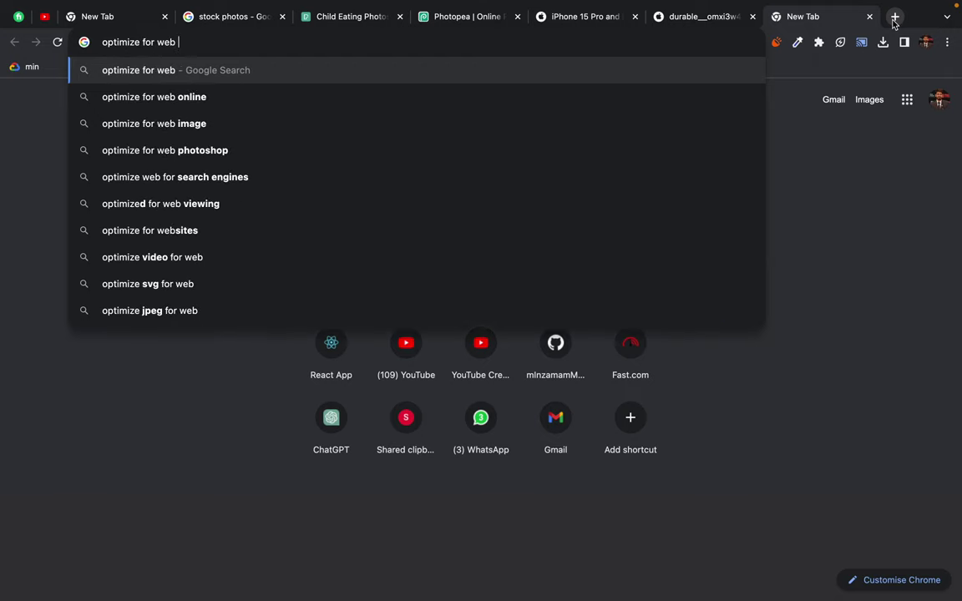
type("photoshop")
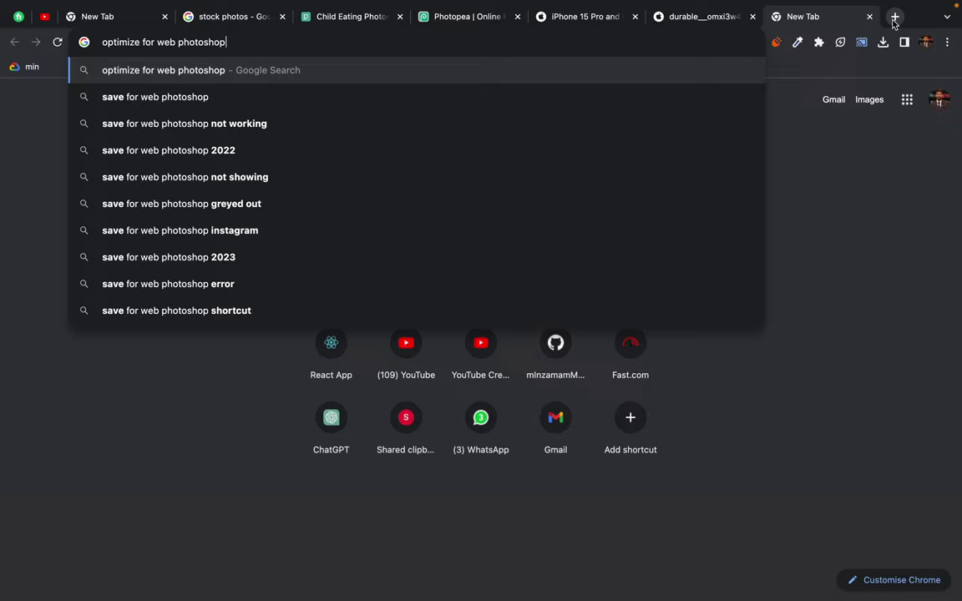
key("Return")
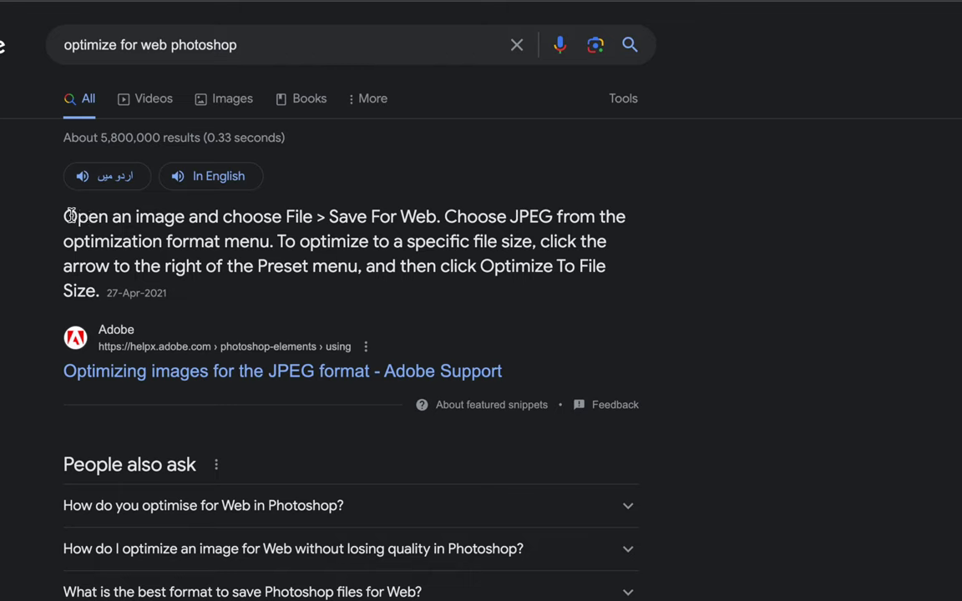
Read the featured answer on optimizing JPEG images, highlighting the File and Save For Web instructions.
left_click_drag(74, 216, 214, 211)
double_click(295, 217)
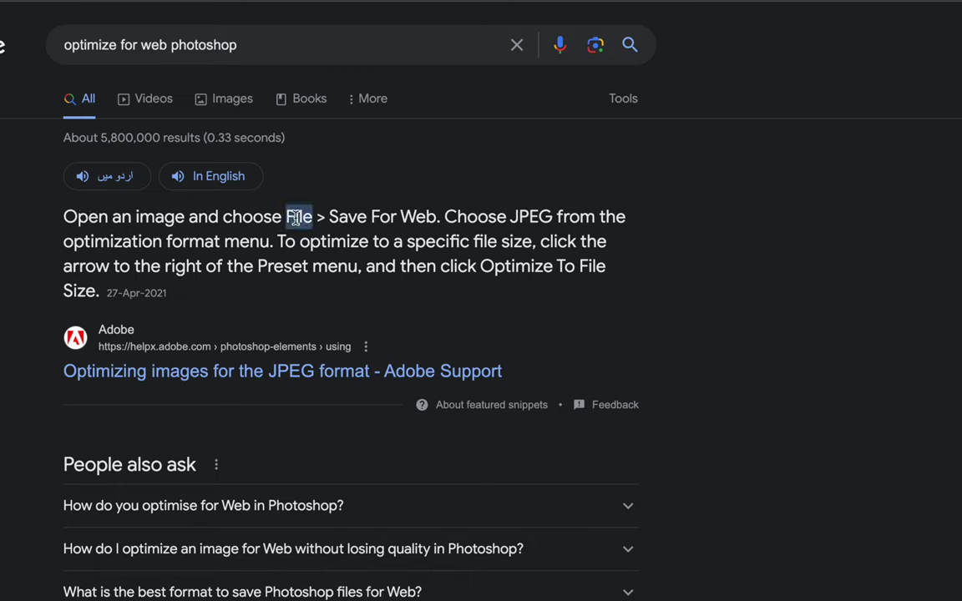
left_click(297, 217)
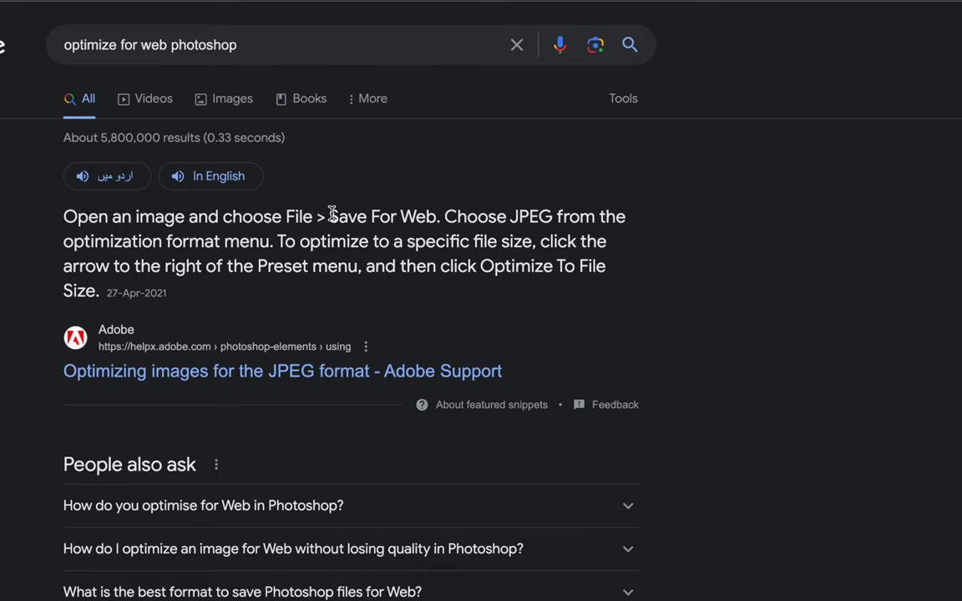
left_click_drag(332, 216, 432, 217)
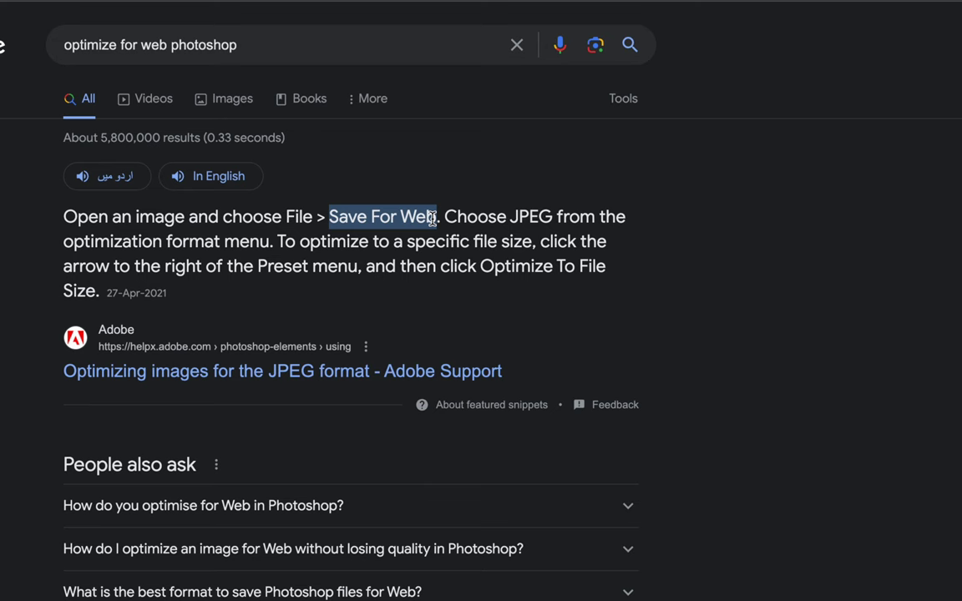
Show the image results and examine the Save for Web dialog's quality and size settings in the Adobe and YouTube screenshots.
left_click(252, 132)
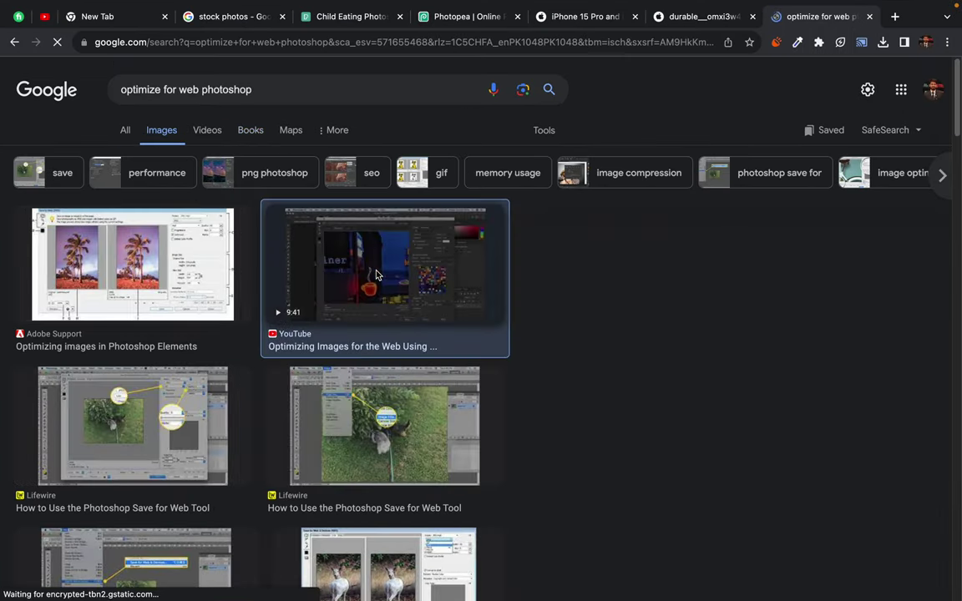
left_click(376, 275)
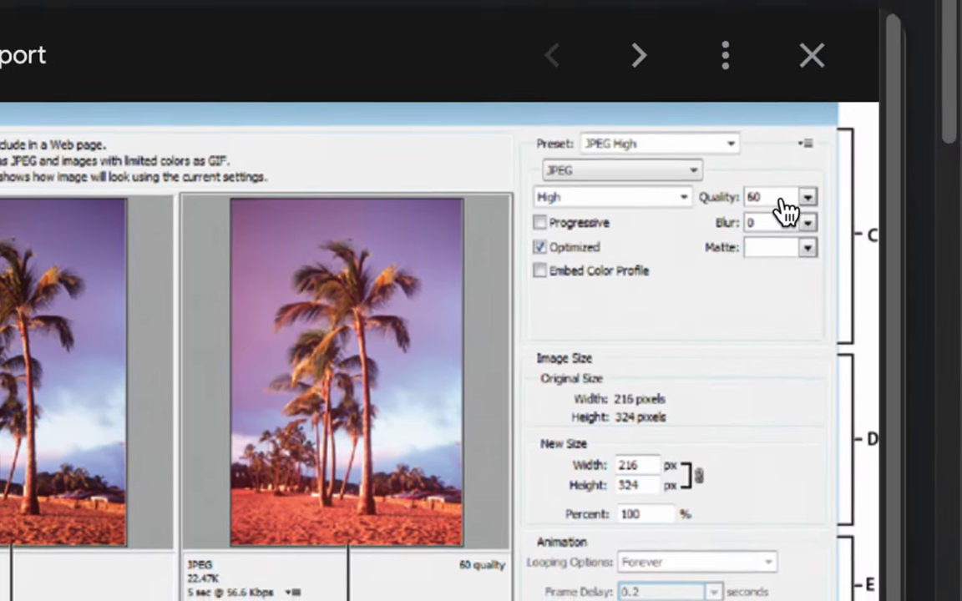
scroll(708, 367, "down", 2)
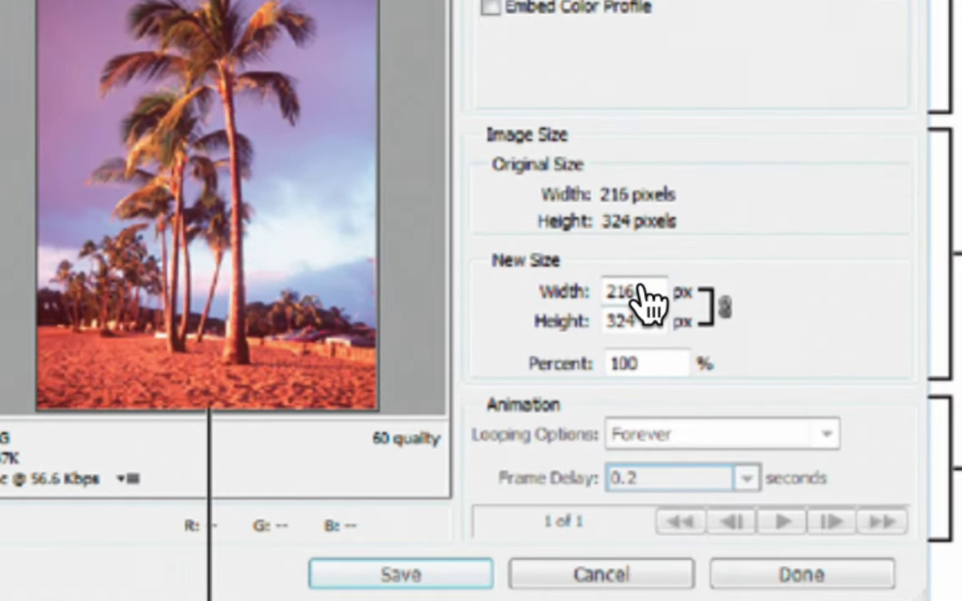
scroll(628, 553, "down", 3)
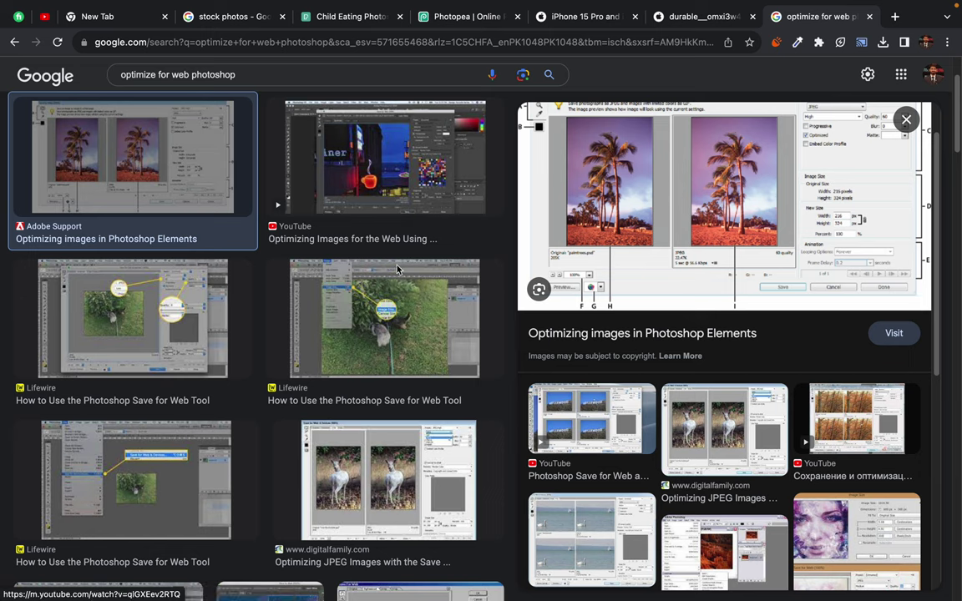
left_click(399, 159)
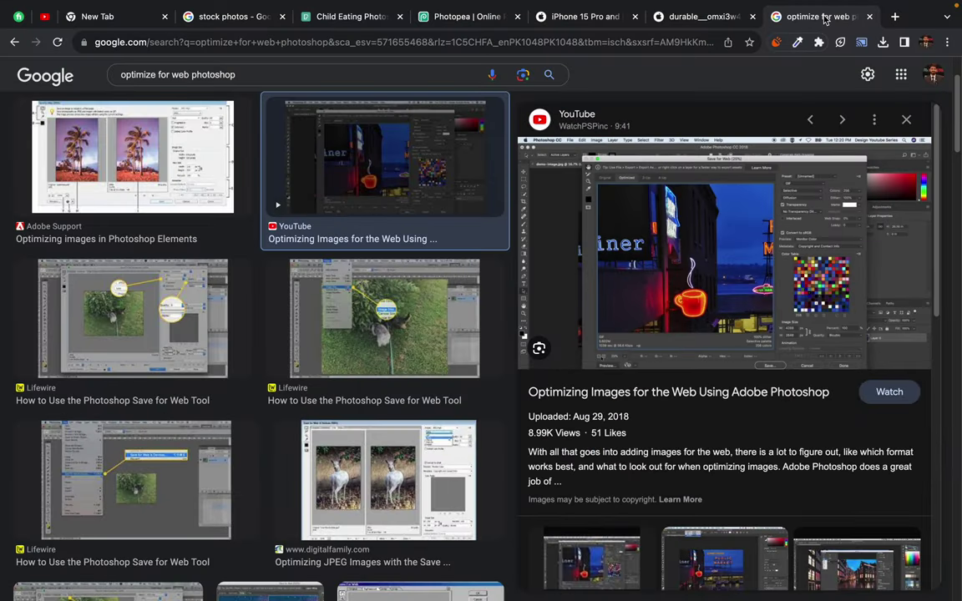
Close the Photoshop search tab and the two Apple tabs in Chrome.
key("super+w")
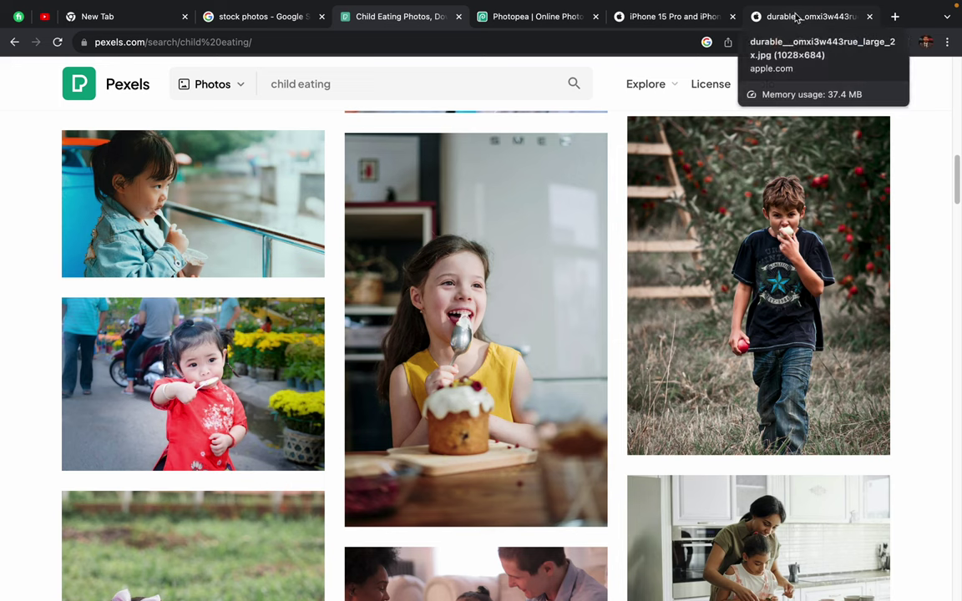
middle_click(794, 18)
middle_click(730, 15)
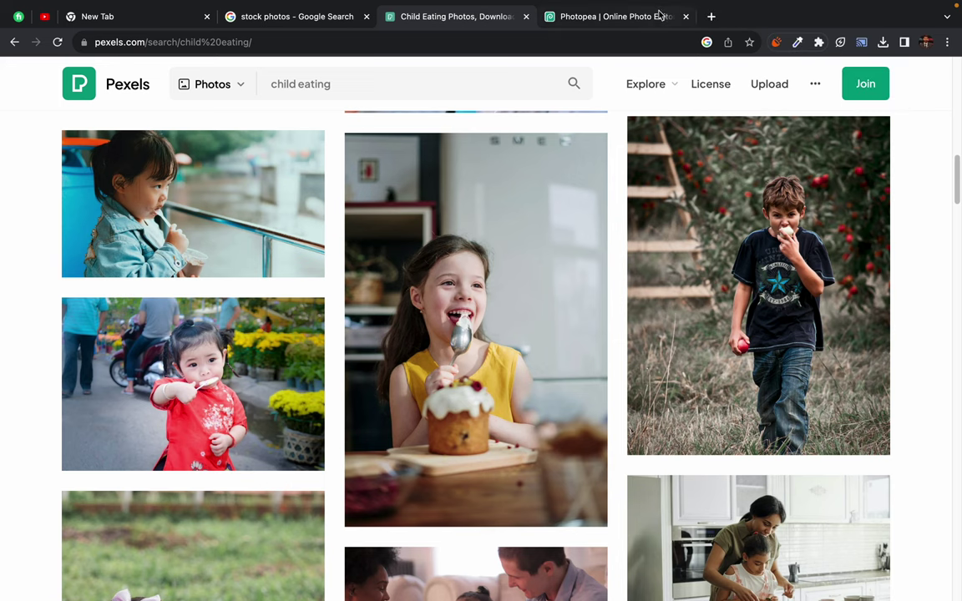
middle_click(442, 24)
Switch to the book PDF and review page 97's advice on choosing images and its stock photo sites.
key("ctrl+Left")
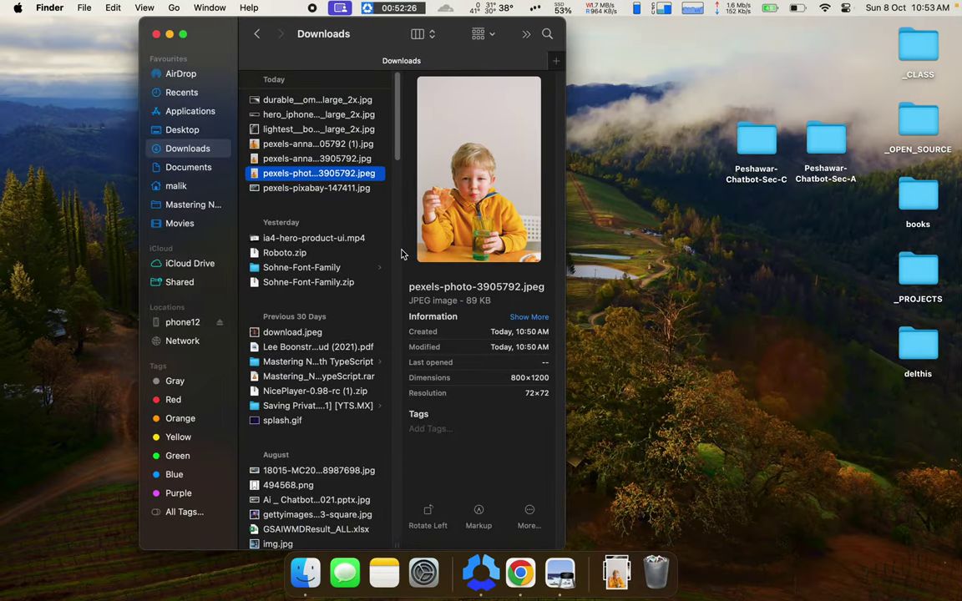
key("ctrl+Right")
key("ctrl+Right")
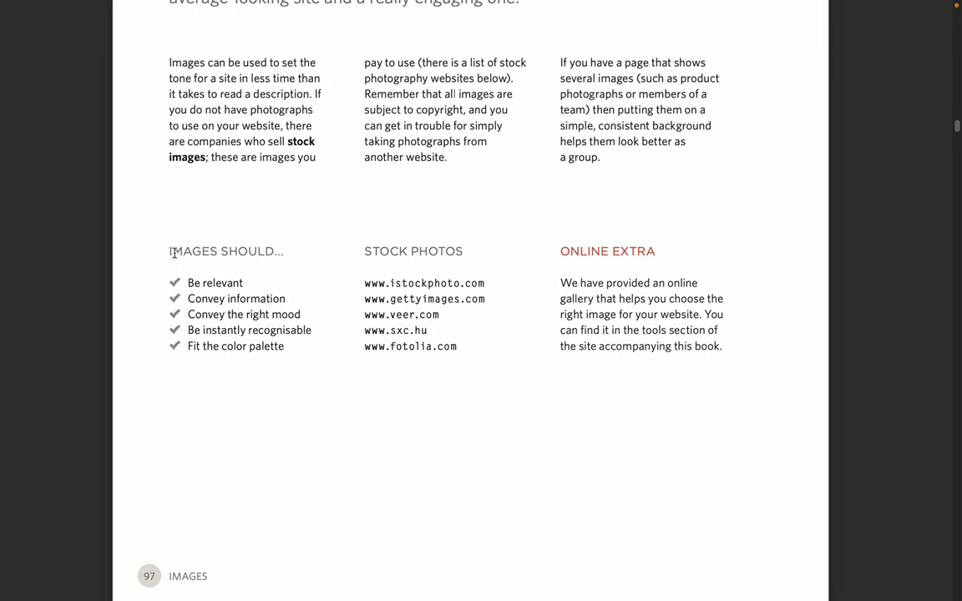
left_click_drag(170, 251, 241, 252)
left_click(242, 251)
left_click_drag(179, 94, 249, 127)
left_click(250, 132)
left_click_drag(365, 251, 426, 252)
left_click(430, 250)
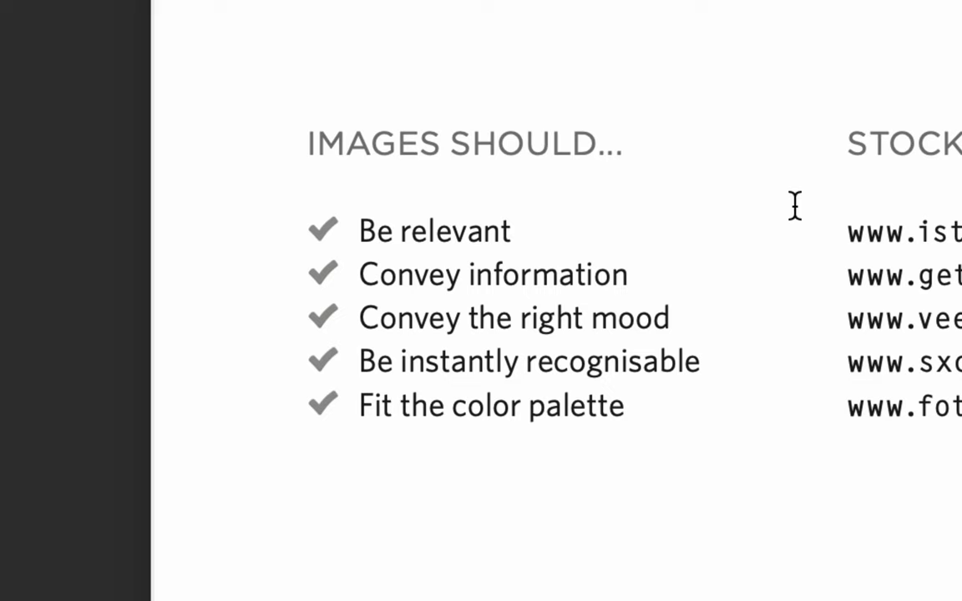
left_click(958, 277)
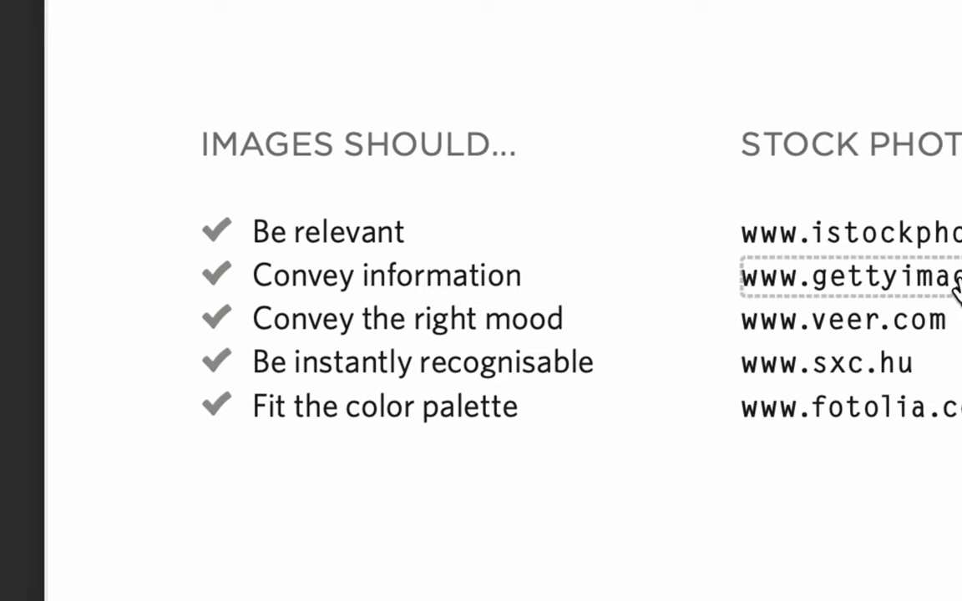